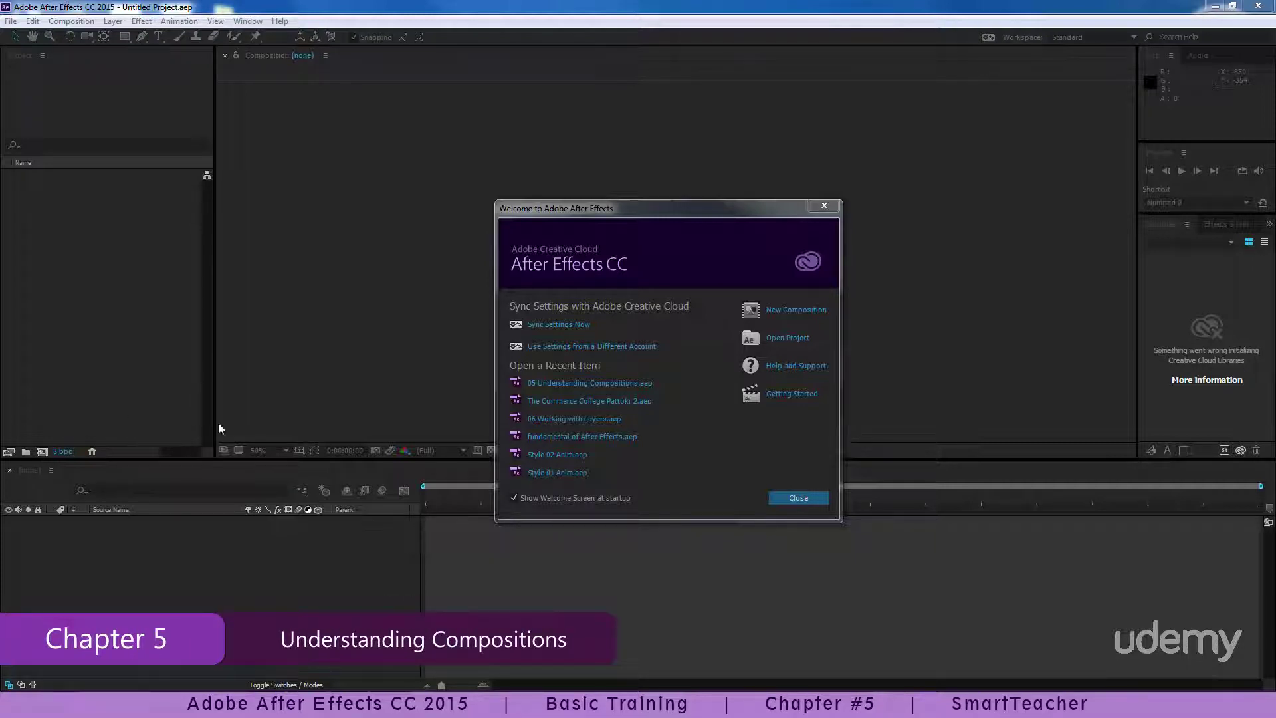
Step: Open the recent project 05 Understanding Compositions.aep and start a new composition
click(569, 384)
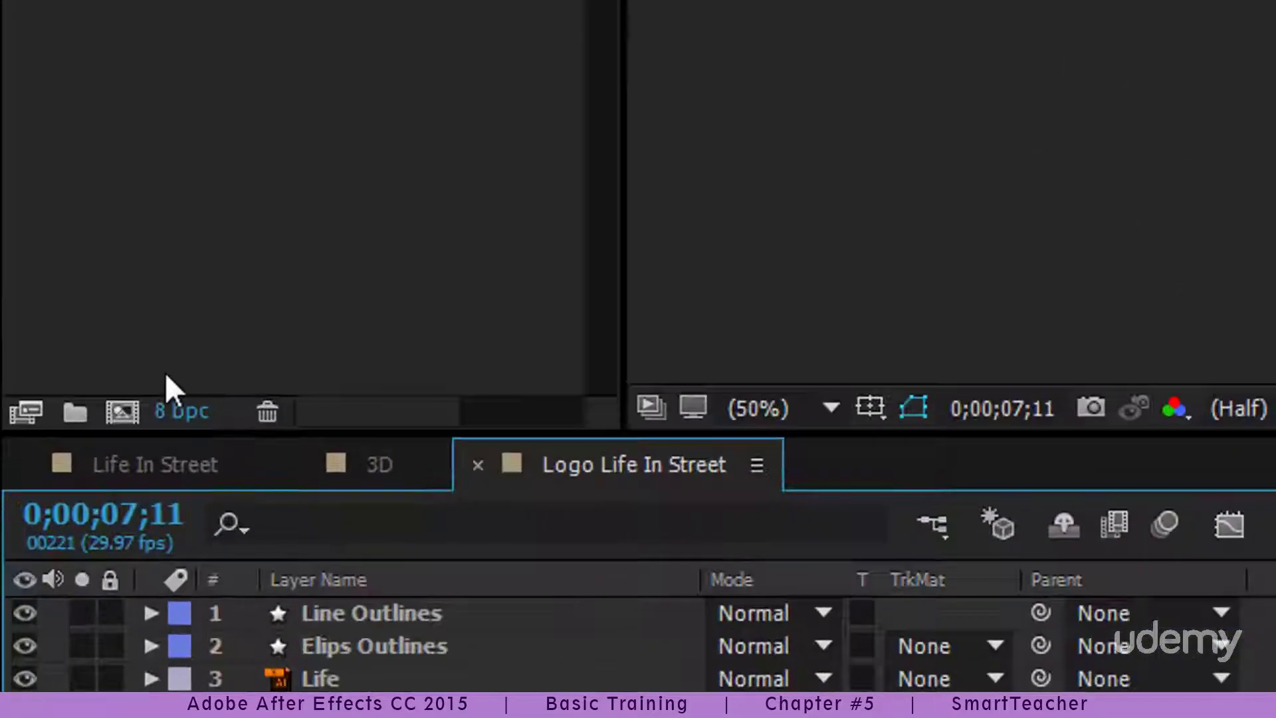
click(122, 412)
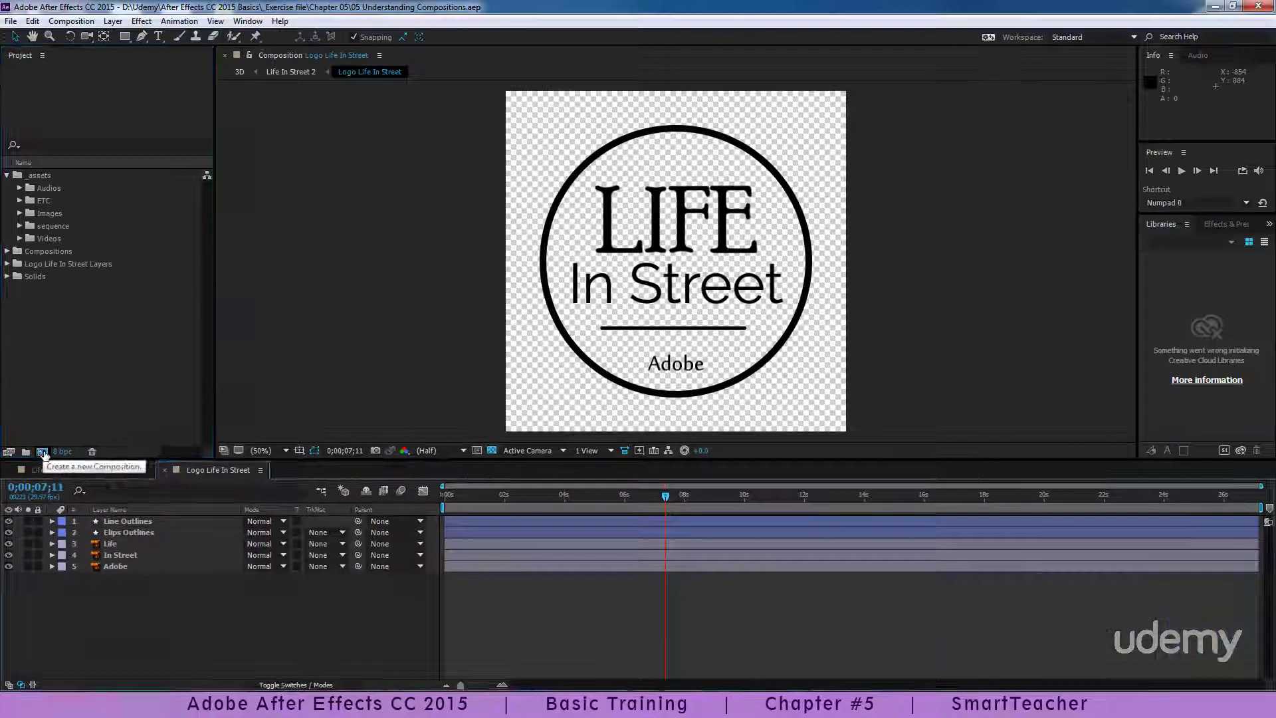
click(83, 432)
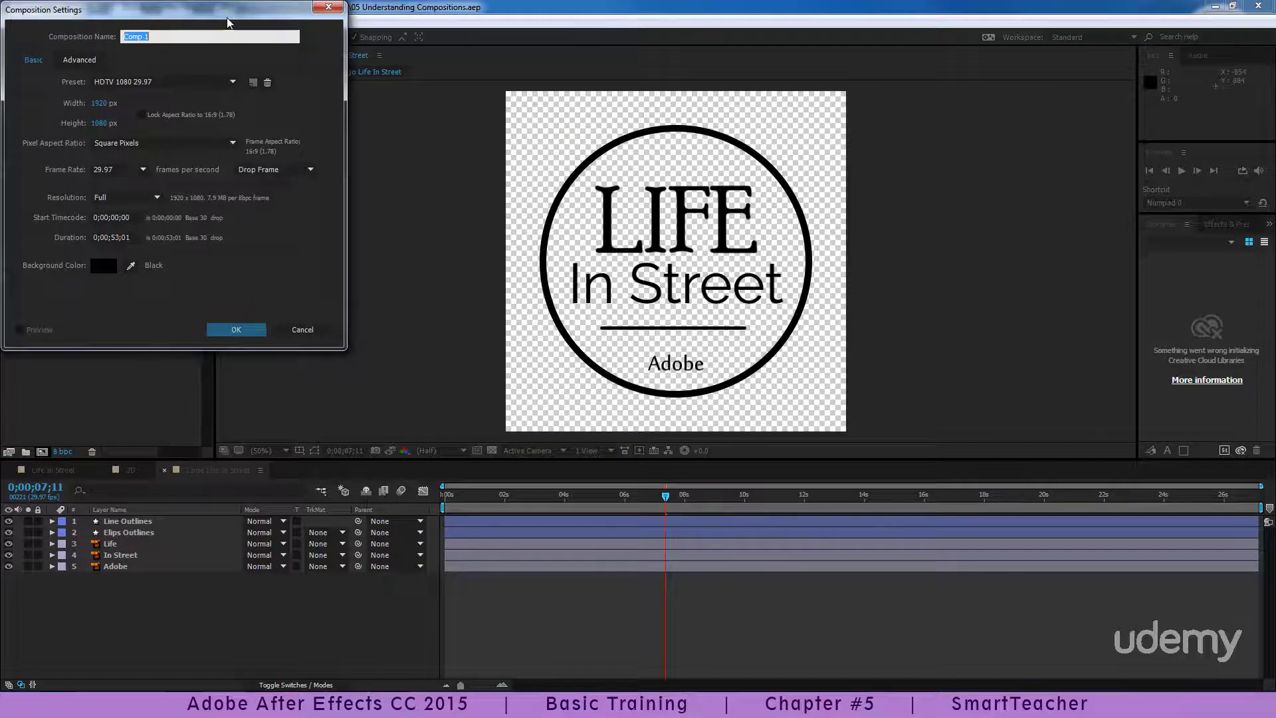
drag(233, 21, 695, 218)
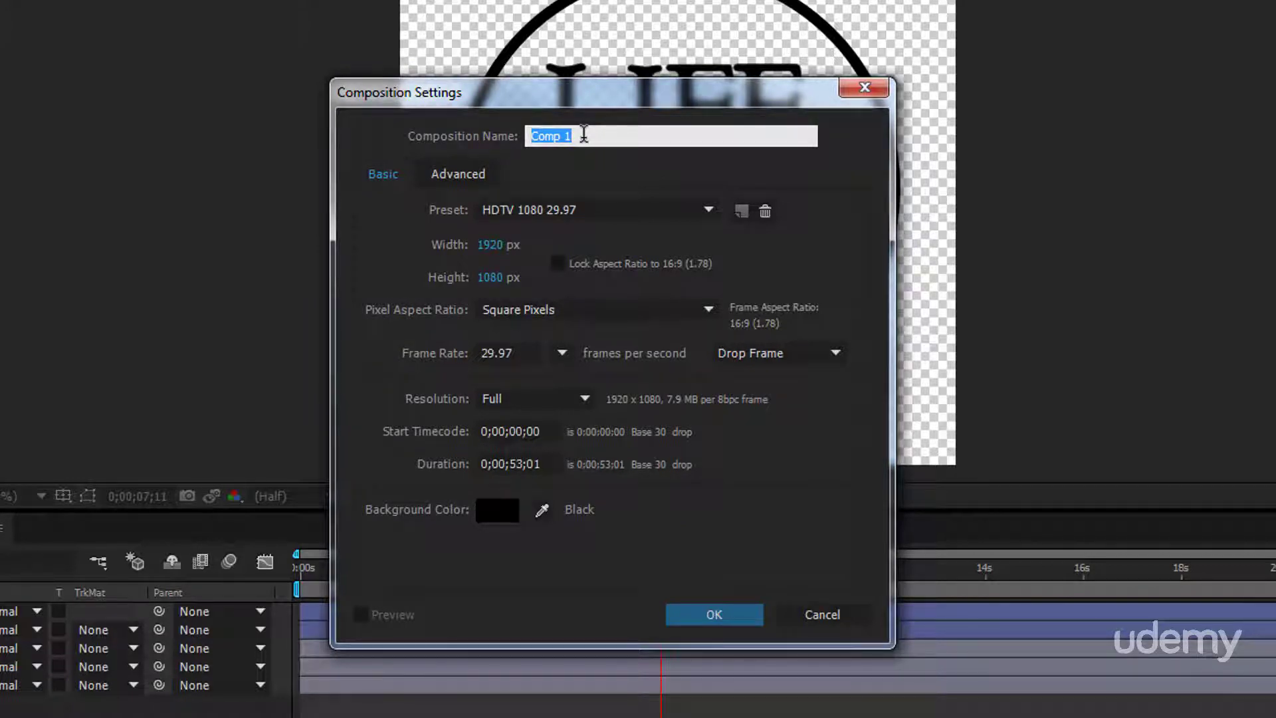
Step: Name the new composition "compostion" and choose the HDTV 1080 29.97 preset
key(BackSpace)
text(compostion)
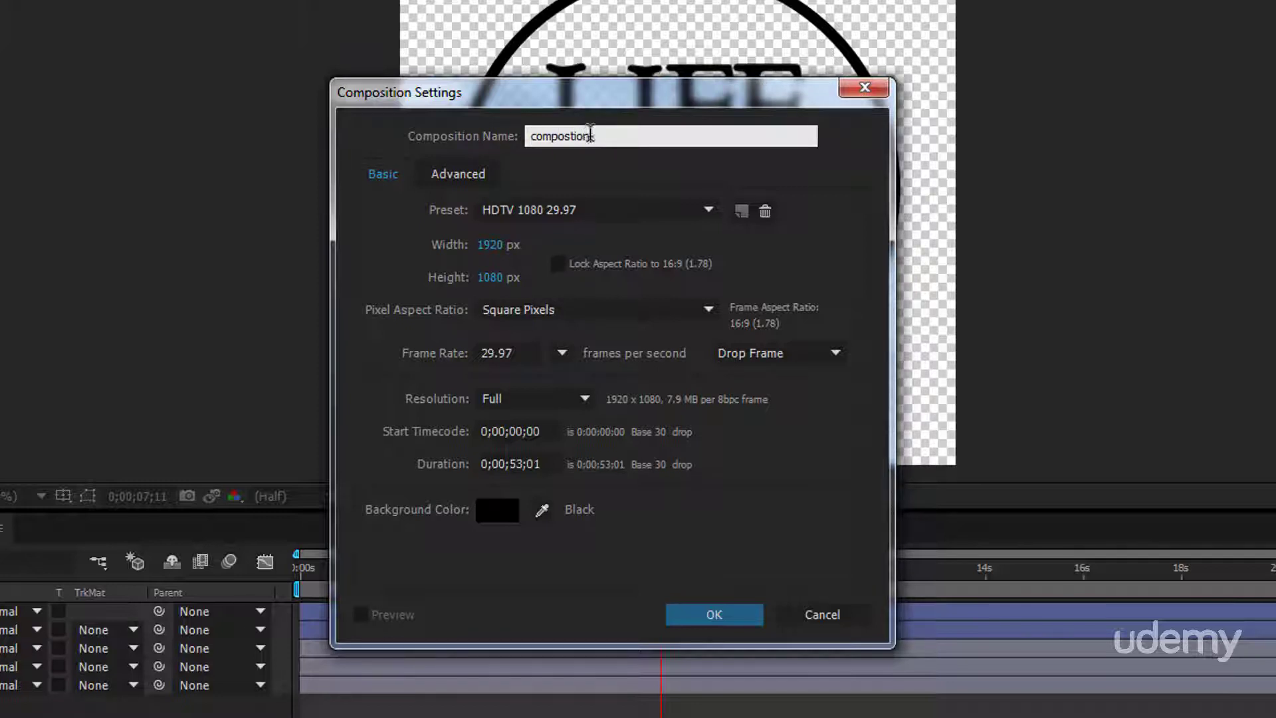
click(598, 210)
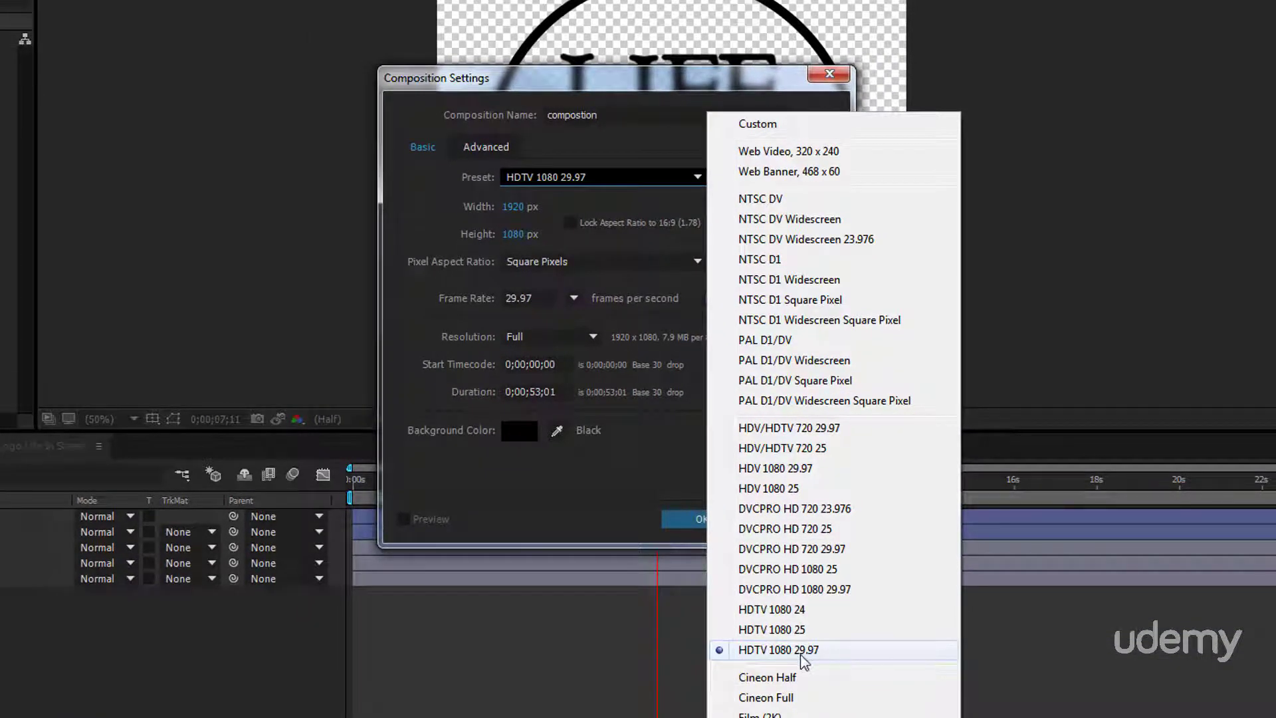
click(820, 655)
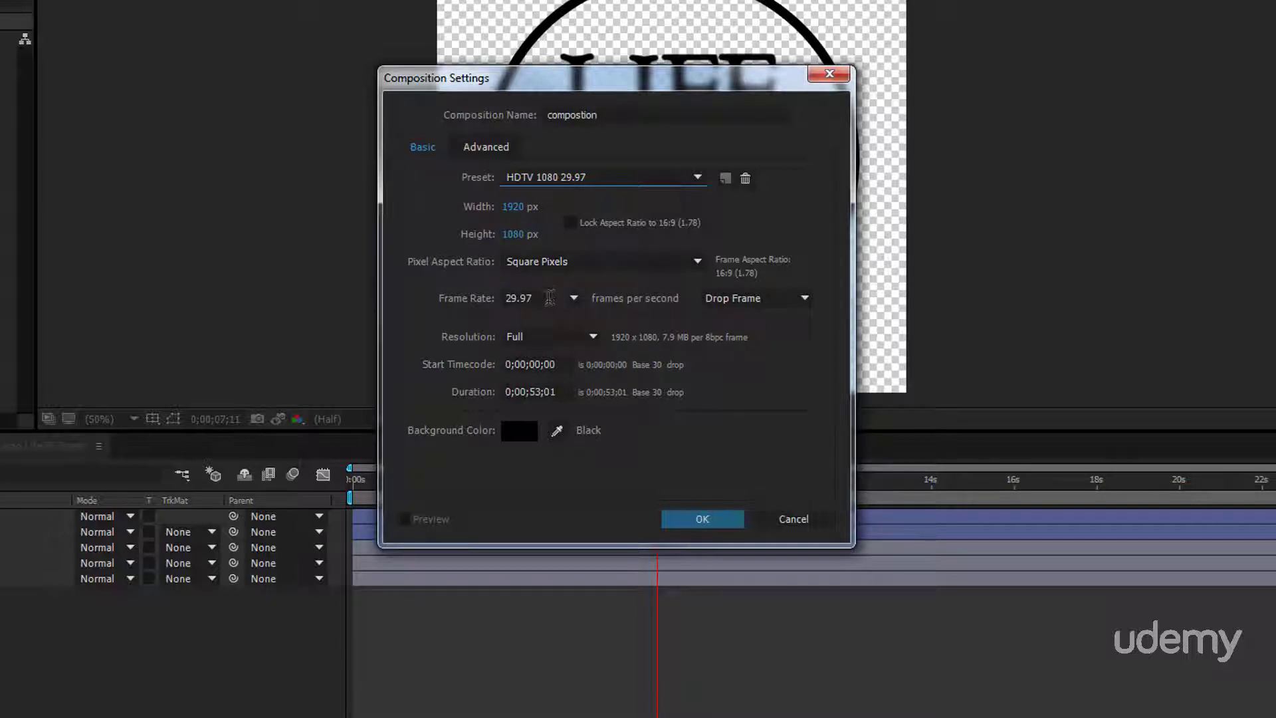
Step: Keep the resolution at Full, set the duration to 0;00;00;10 and create the composition
click(548, 298)
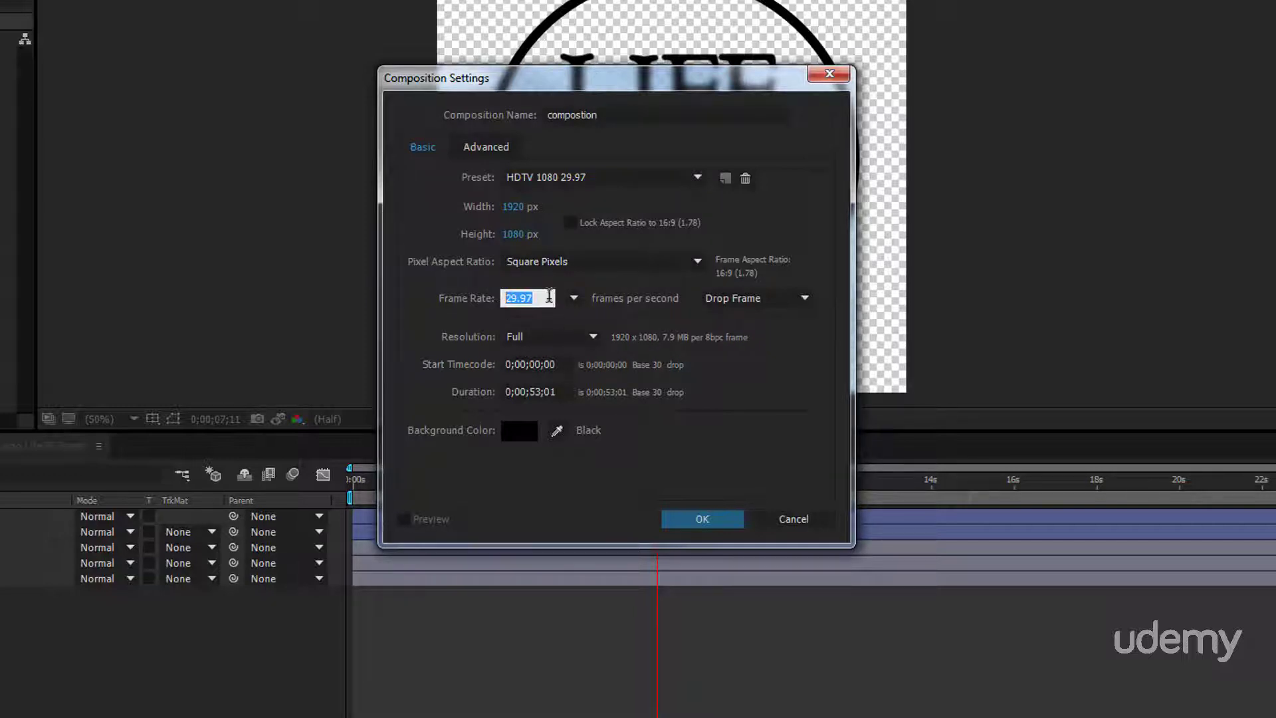
click(641, 335)
click(543, 339)
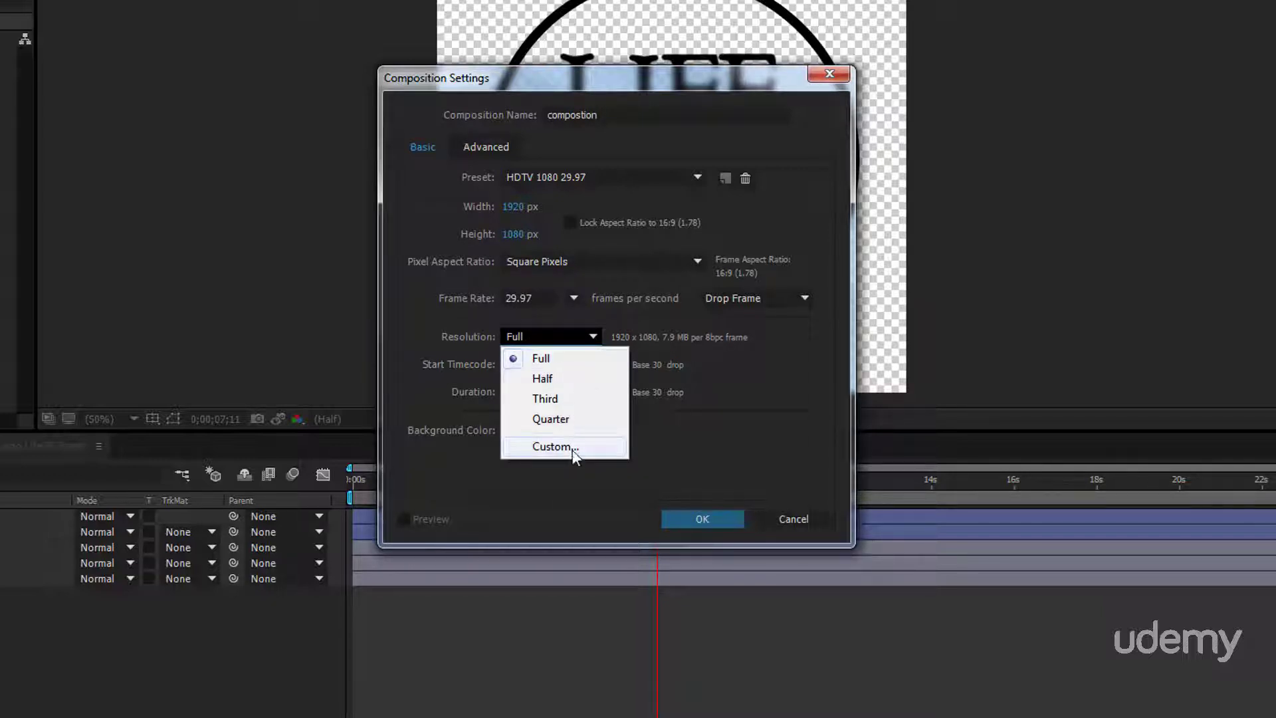
click(660, 348)
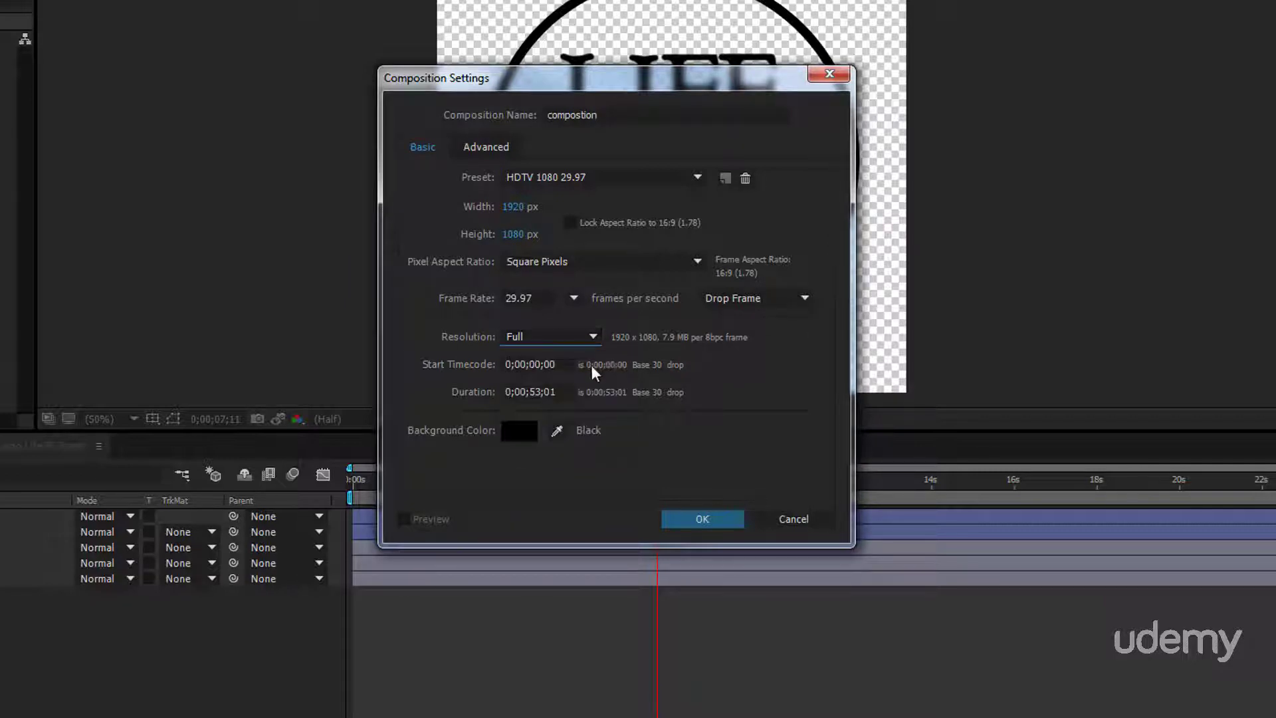
click(557, 392)
drag(557, 391, 532, 391)
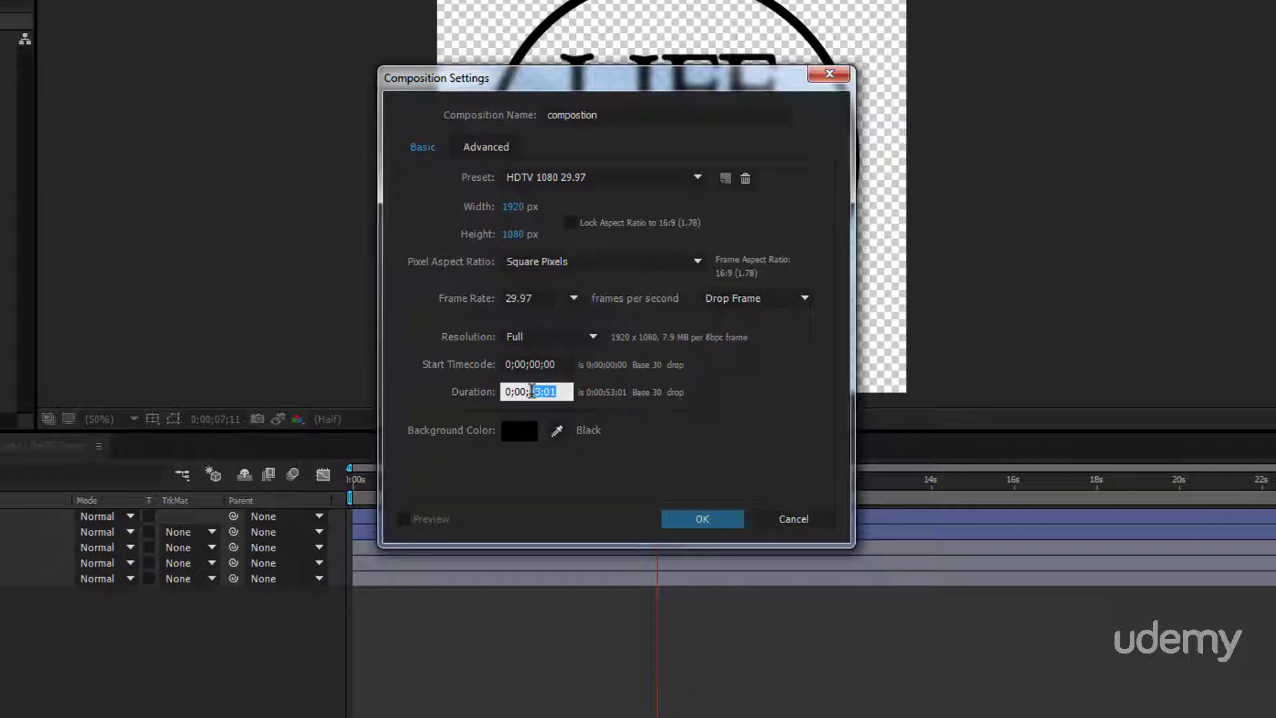
text(10)
click(703, 522)
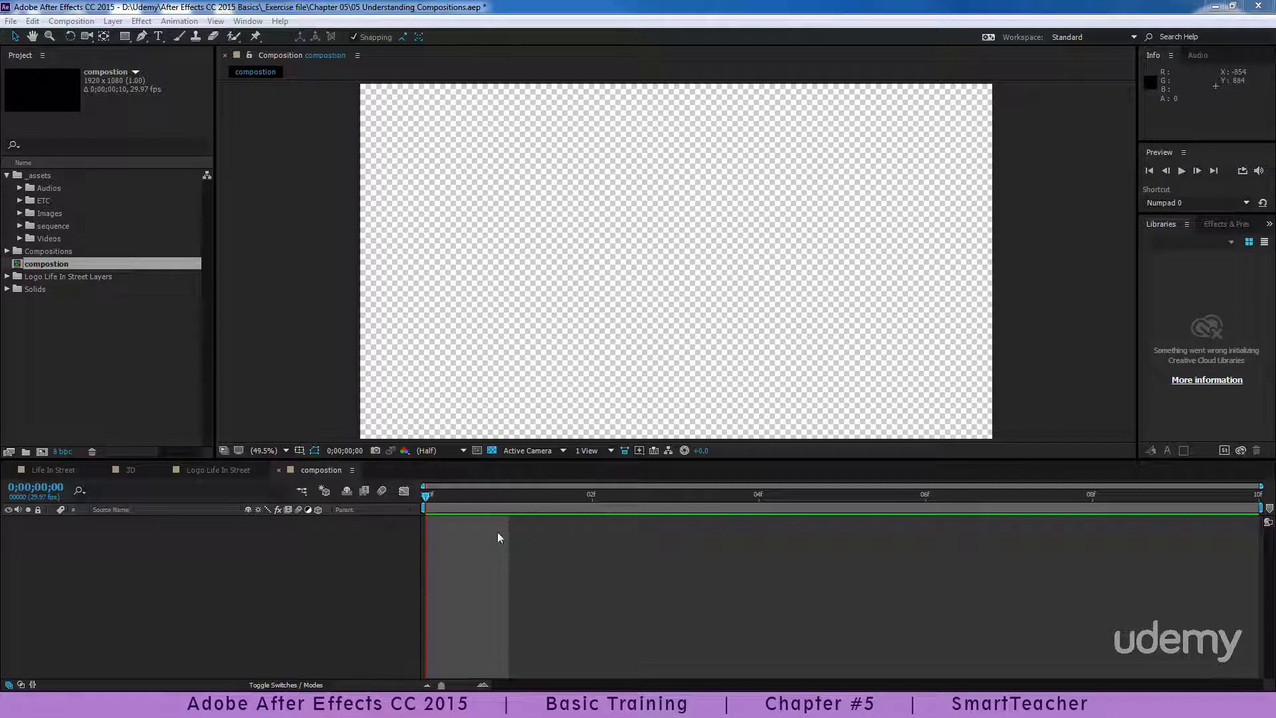
Step: Set the duration of the "compostion" composition to 0;00;10;00 in its composition settings
click(72, 21)
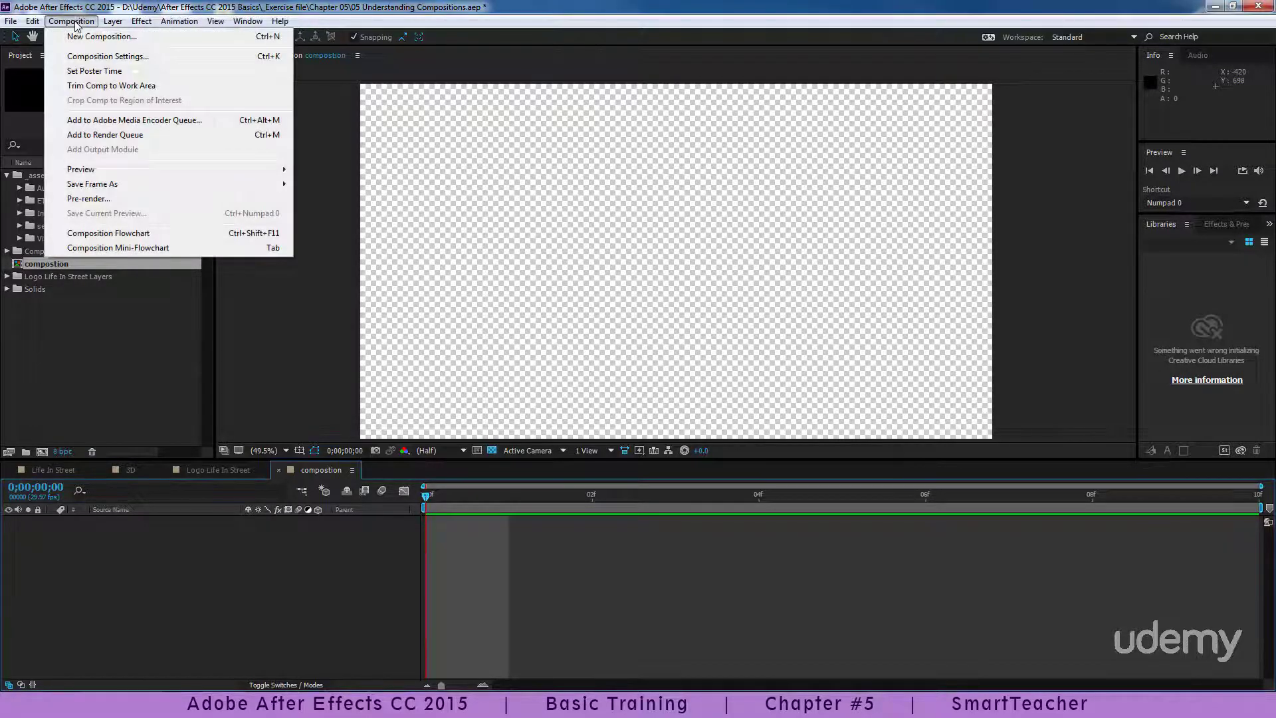
click(102, 57)
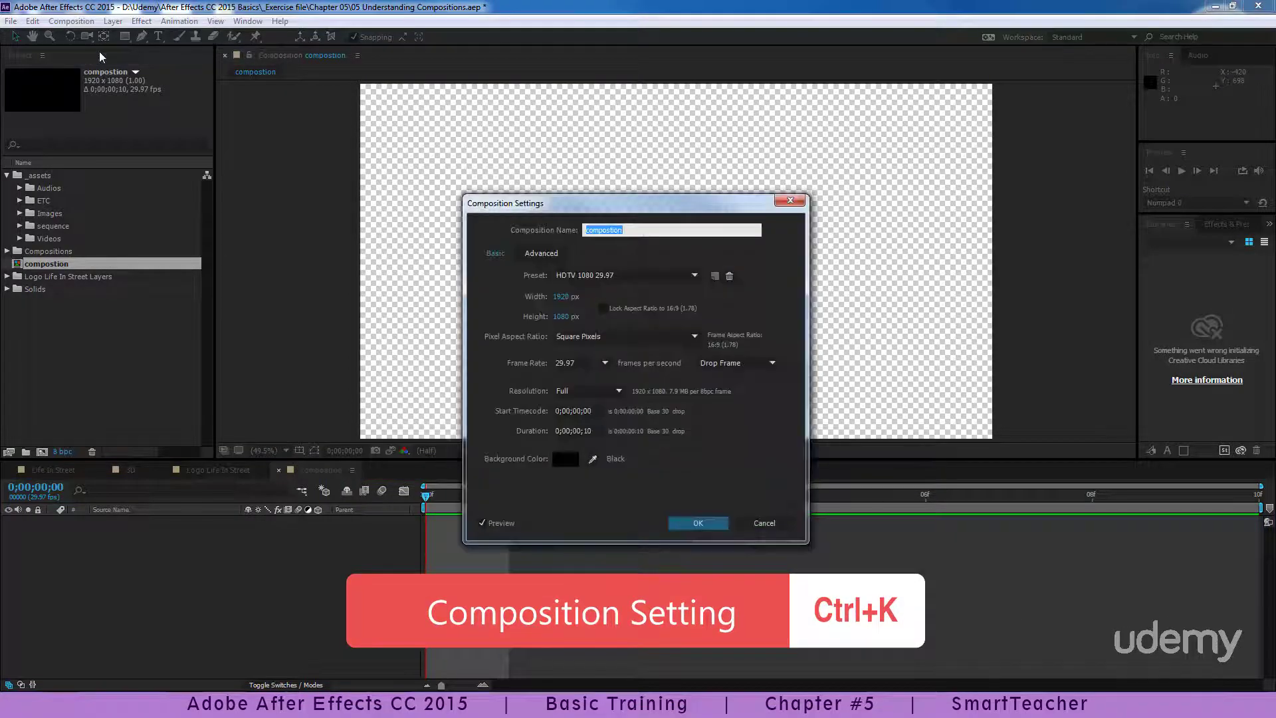
click(585, 430)
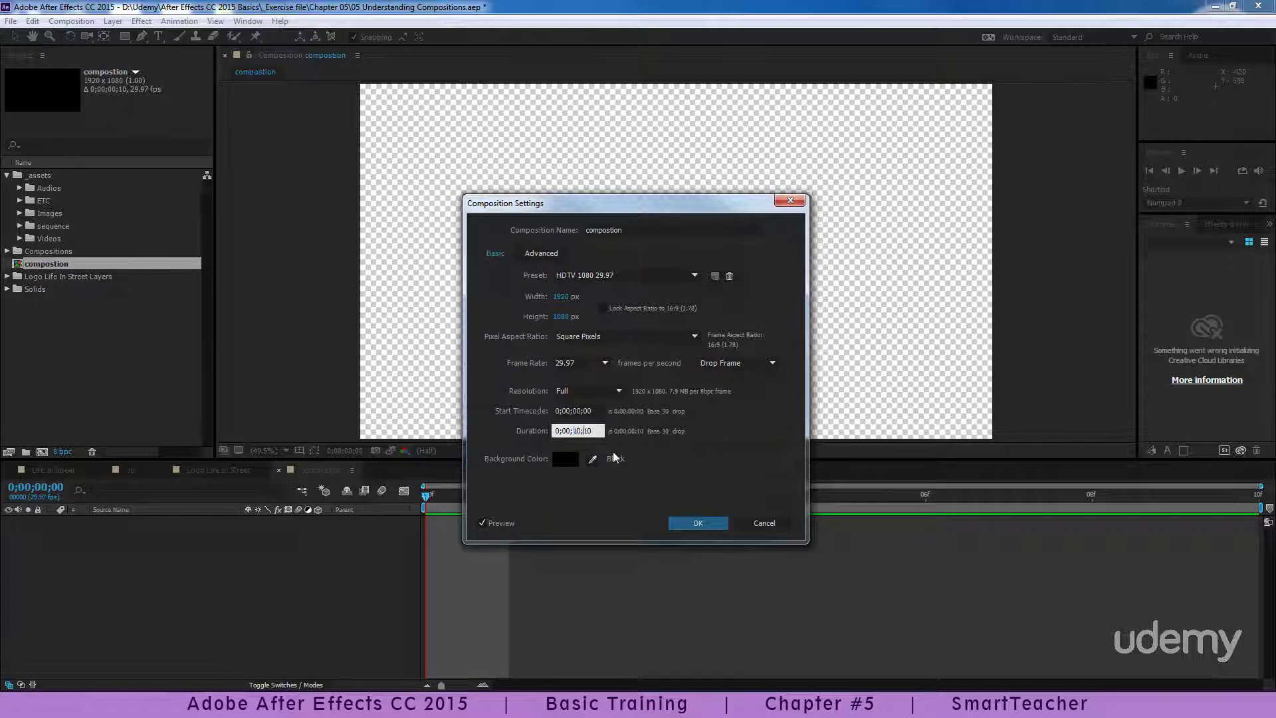
key(Return)
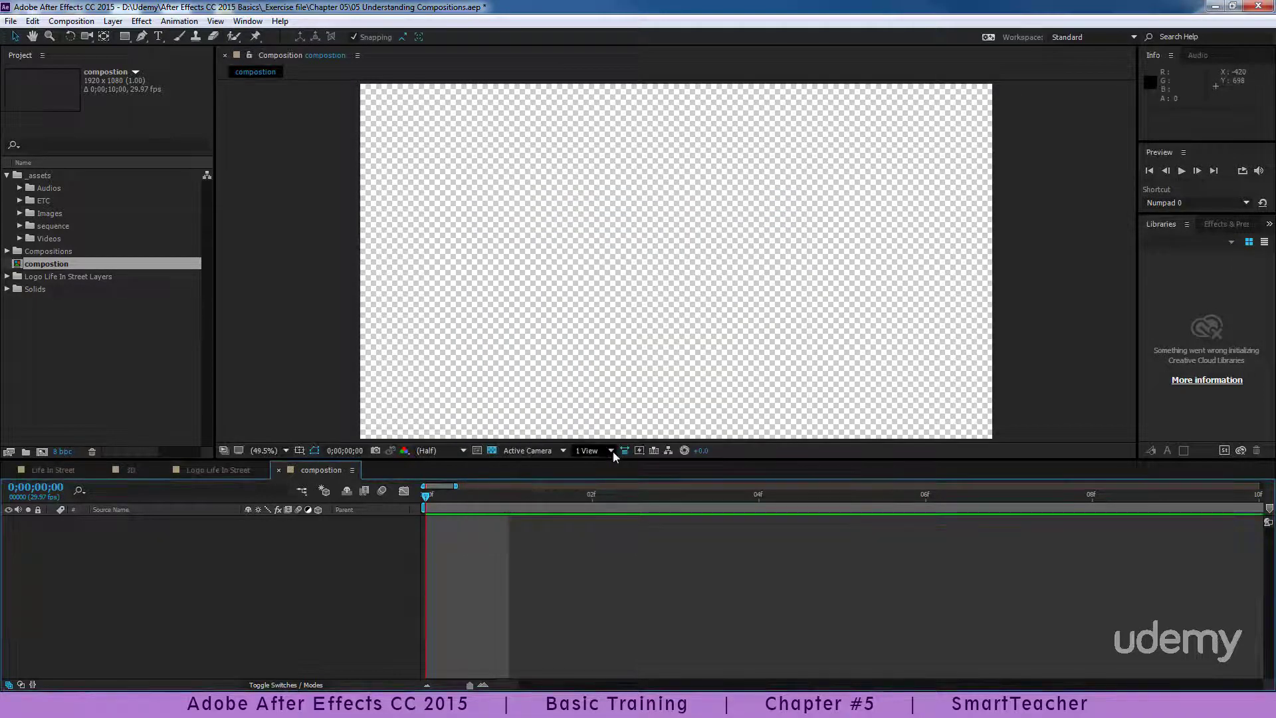
drag(456, 486, 1267, 487)
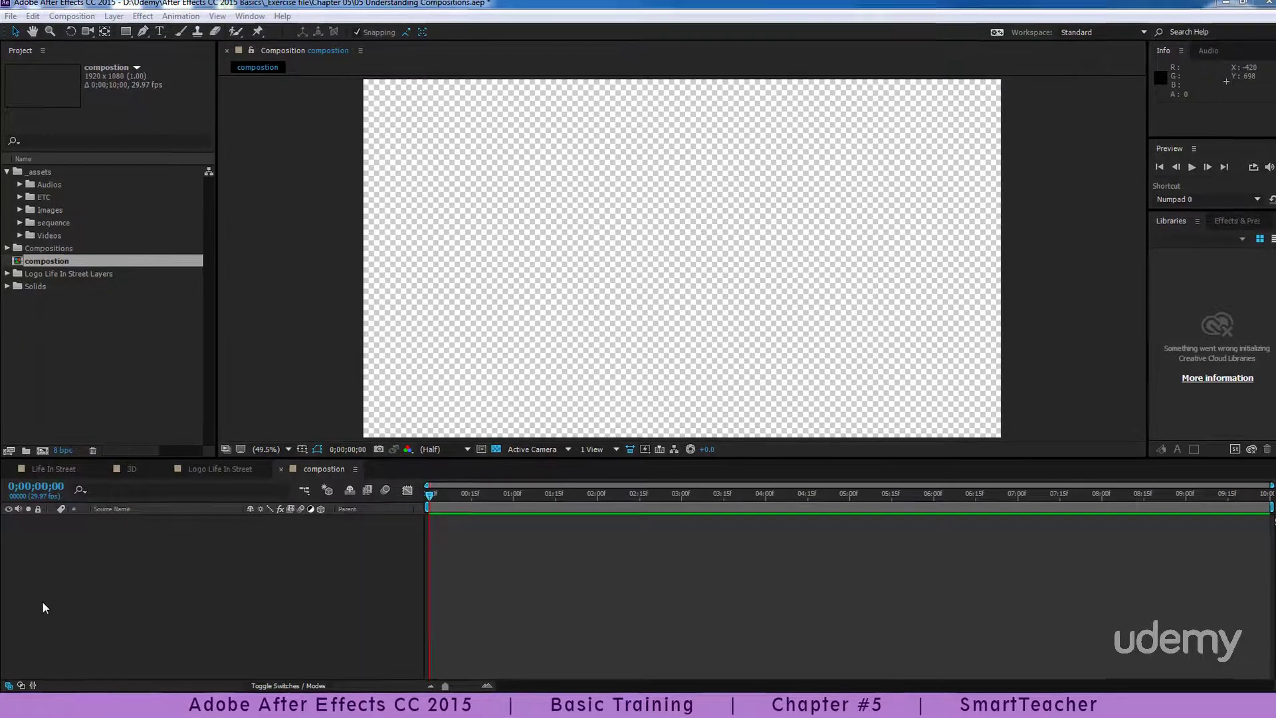
Step: Add a deep red solid layer named Background at 1920 x 1080 px to the composition
right_click(42, 608)
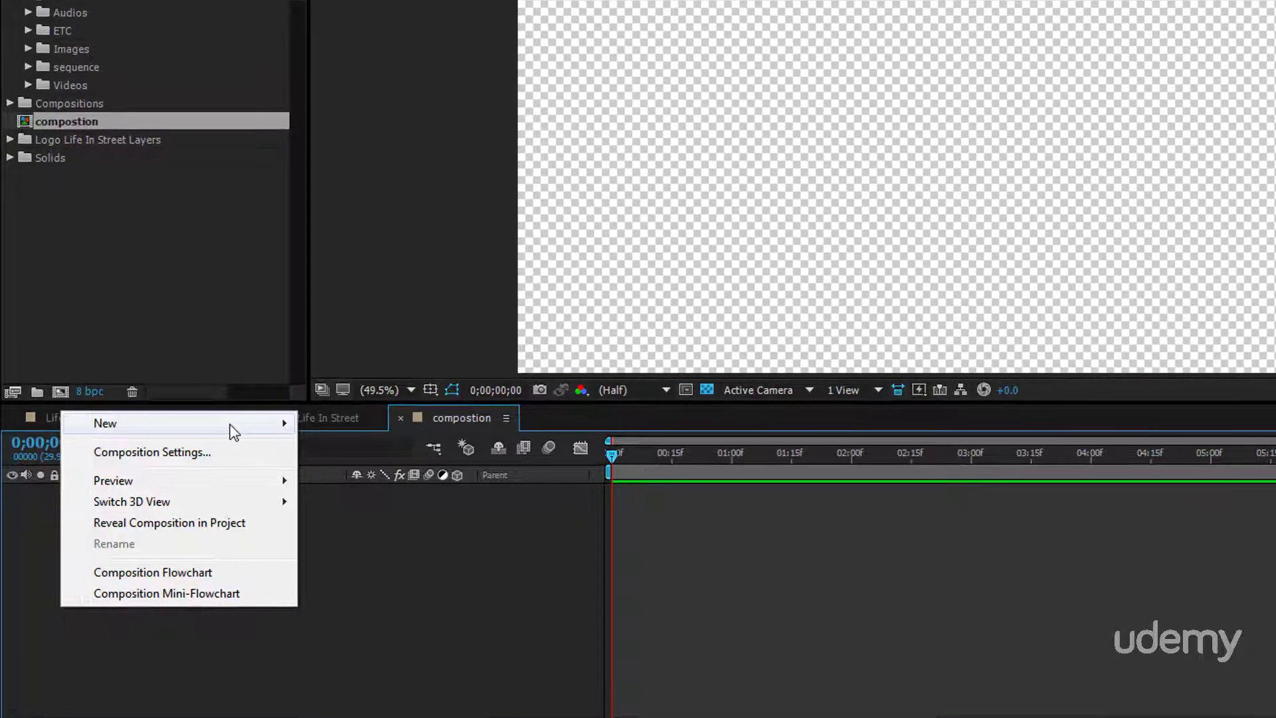
mouse_move(231, 430)
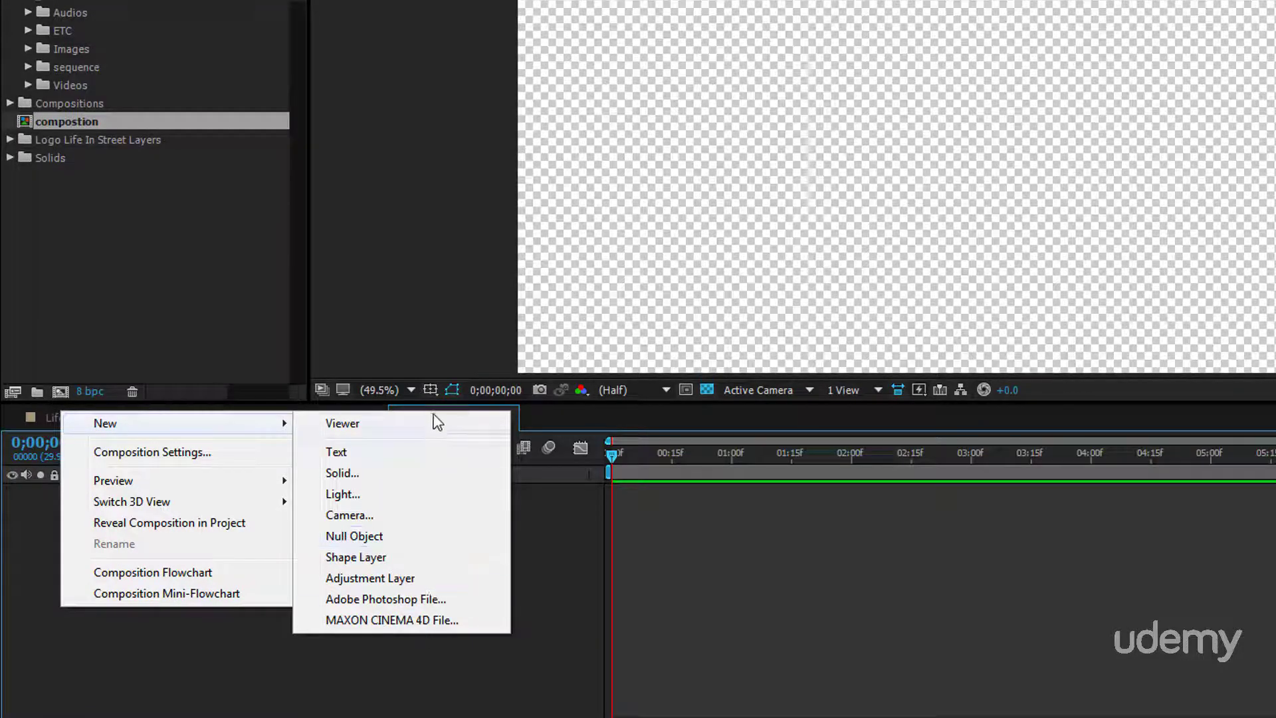
click(403, 480)
drag(182, 0, 785, 19)
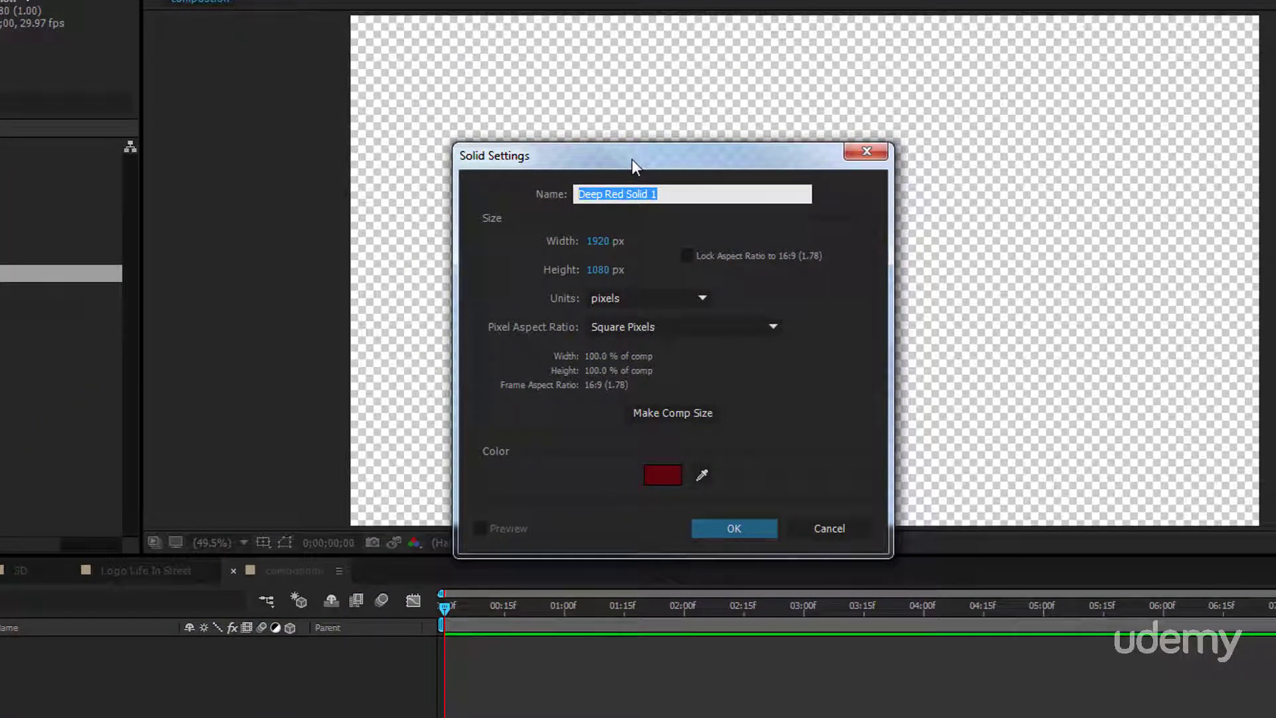
text(bACKB)
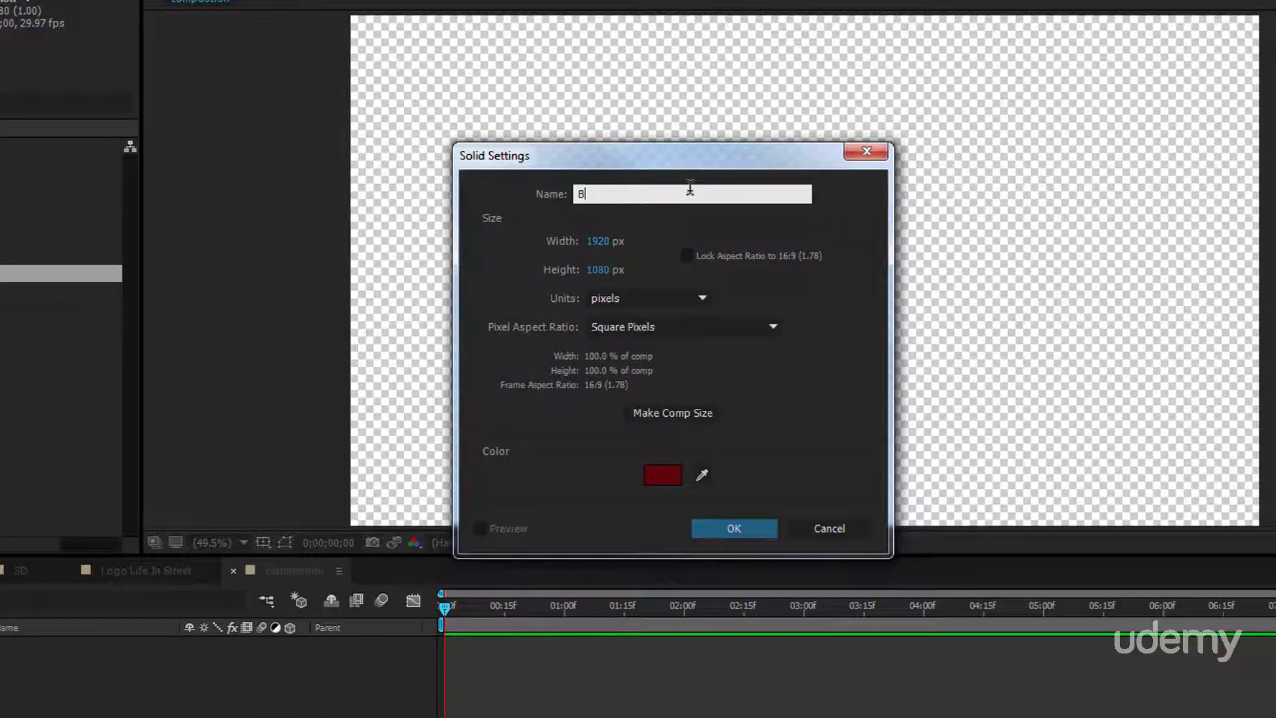
text(ackground)
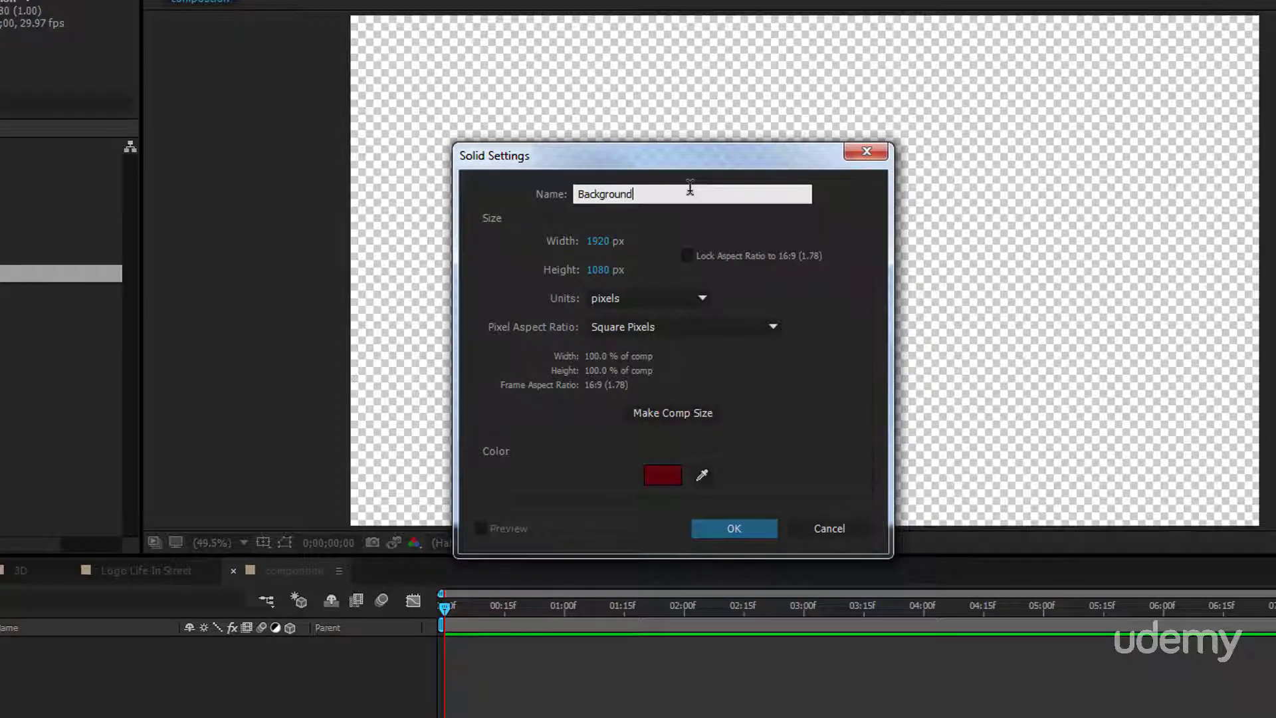
click(731, 529)
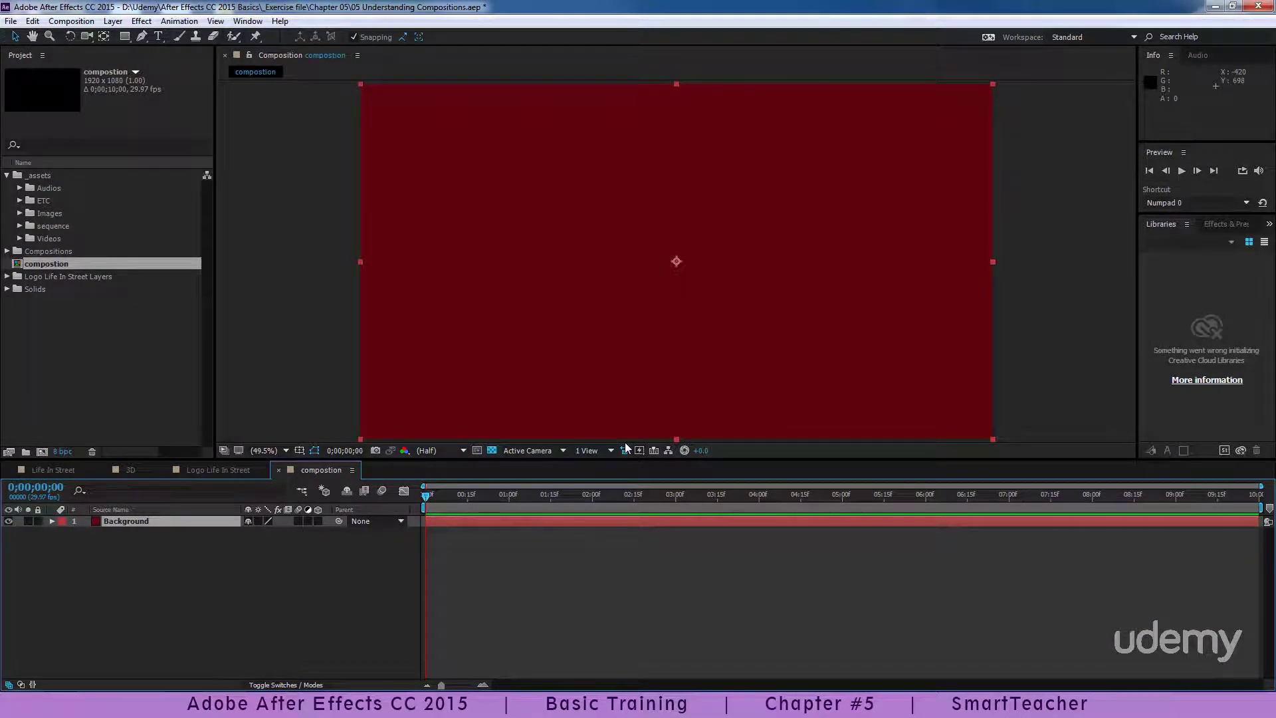
Step: Create a new composition from 80492.jpg in the _assets Images folder and move its current time to 0;00;00;06
click(7, 175)
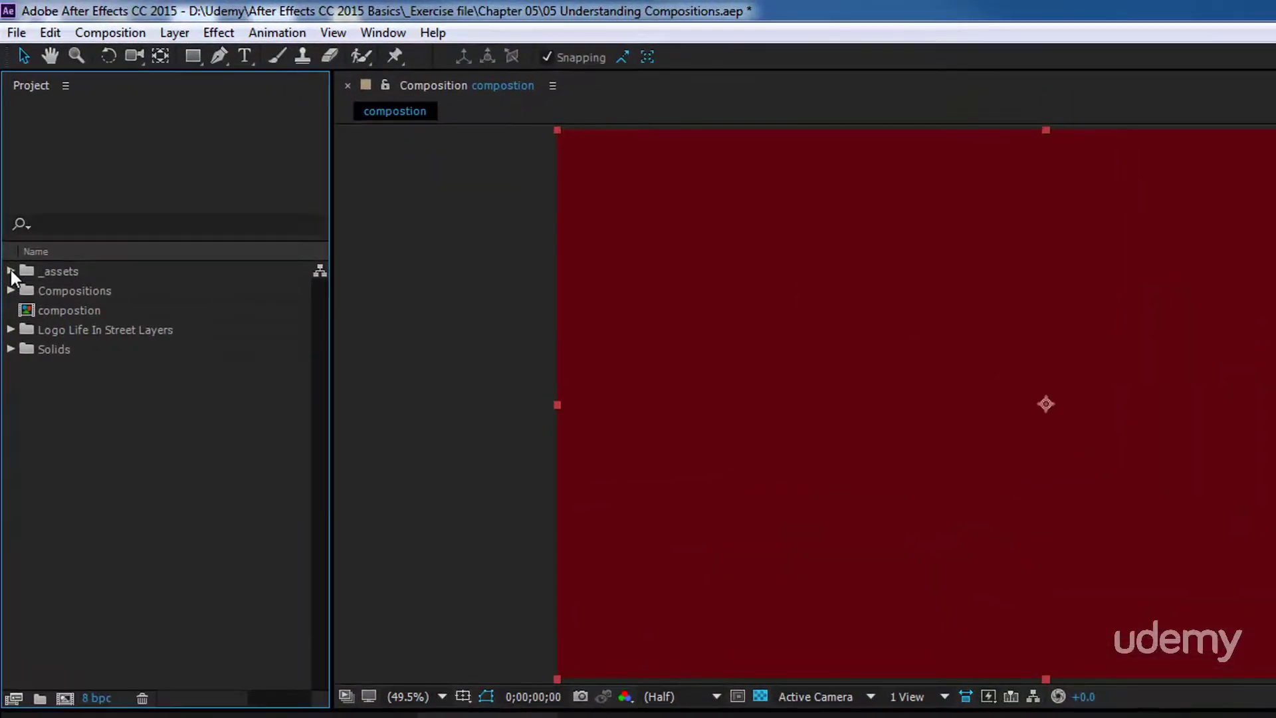
click(11, 268)
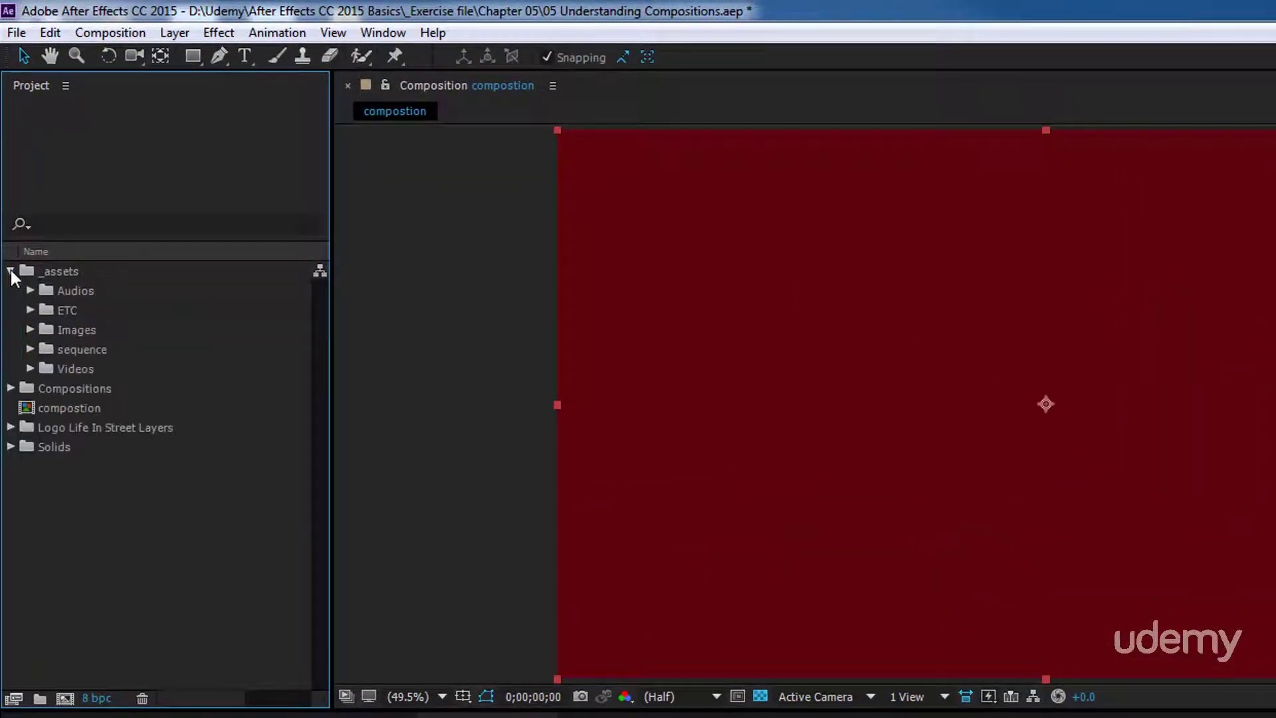
click(30, 330)
click(101, 351)
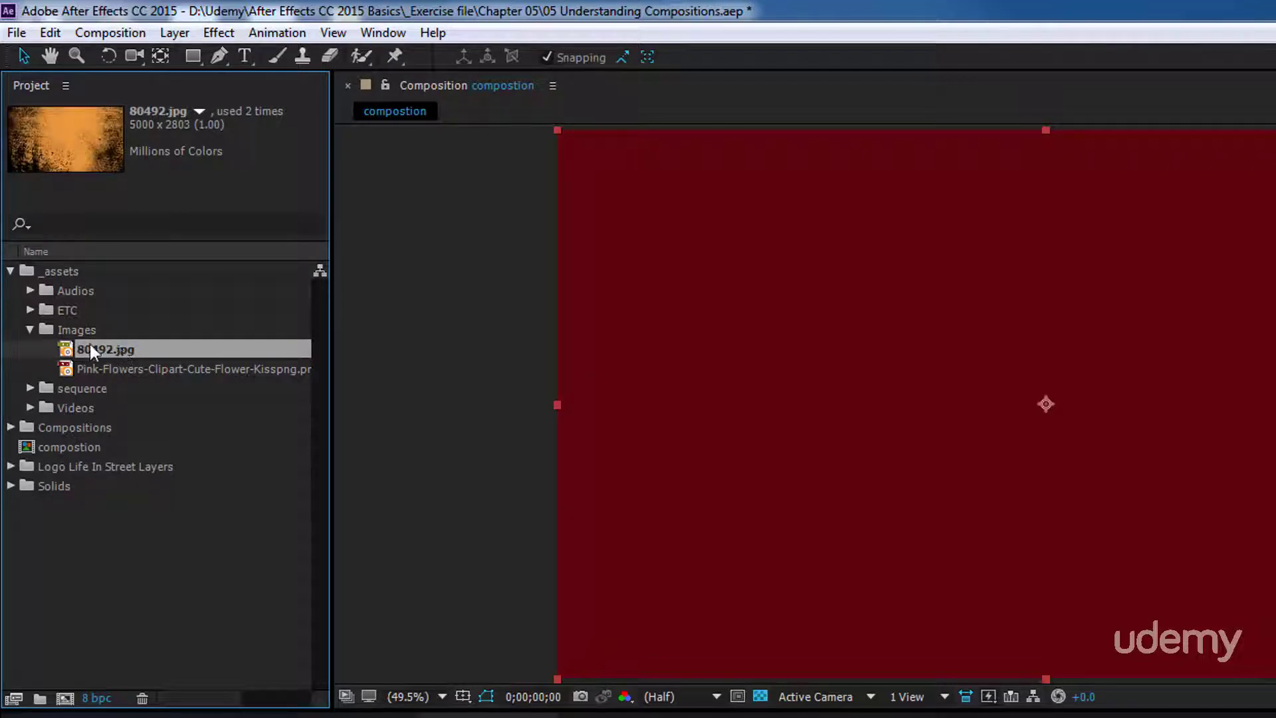
drag(98, 350, 65, 701)
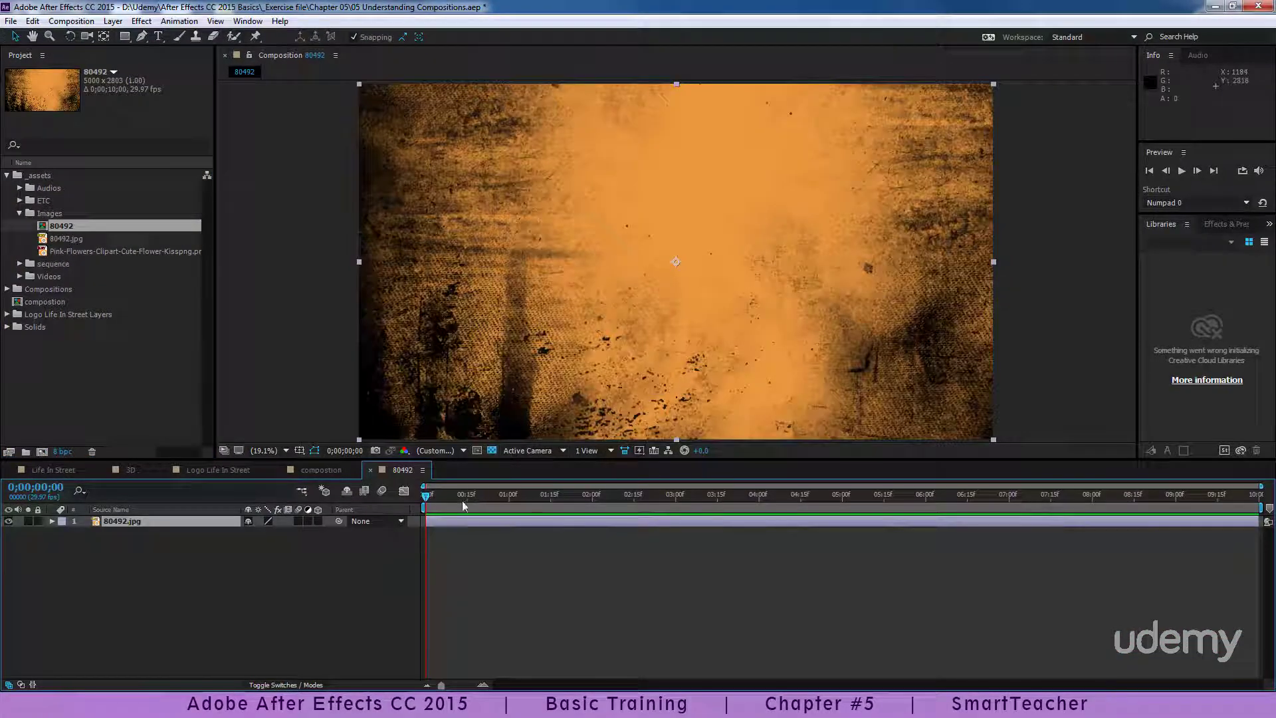
mouse_move(462, 500)
mouse_down()
mouse_move(633, 502)
mouse_move(441, 506)
mouse_up()
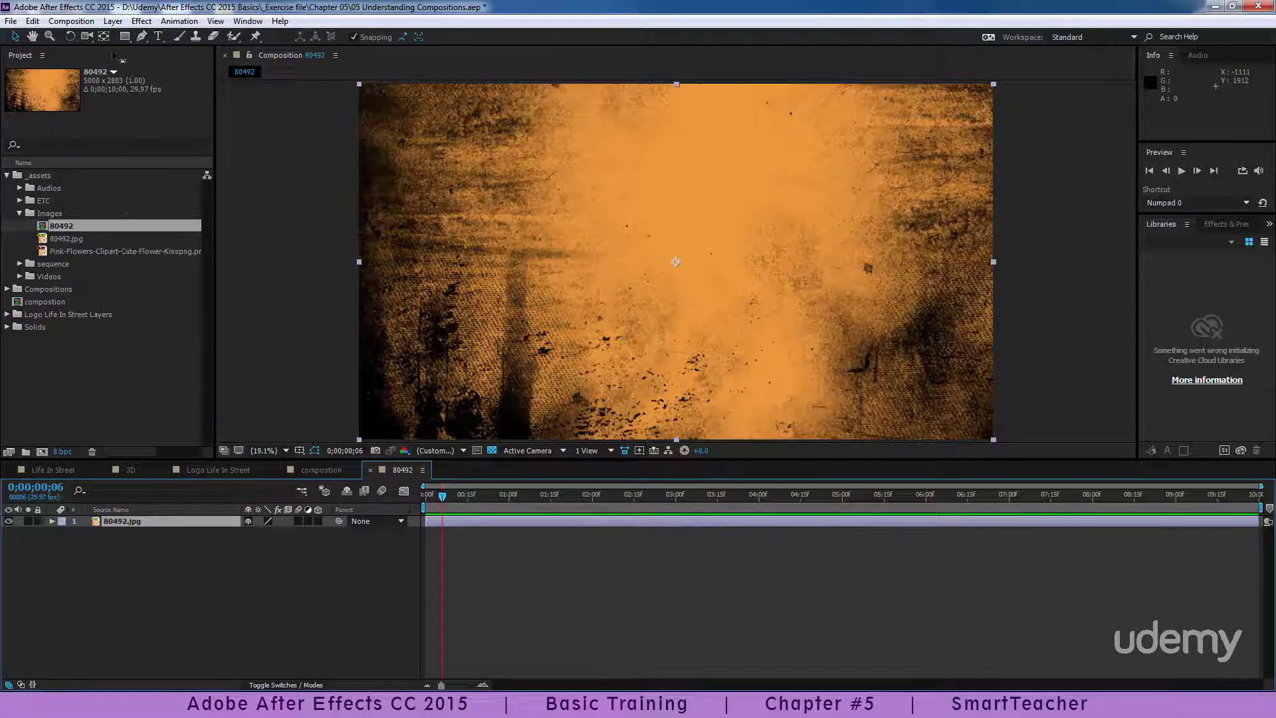
Step: Inspect the width and height of the 80492 composition in its composition settings
click(71, 20)
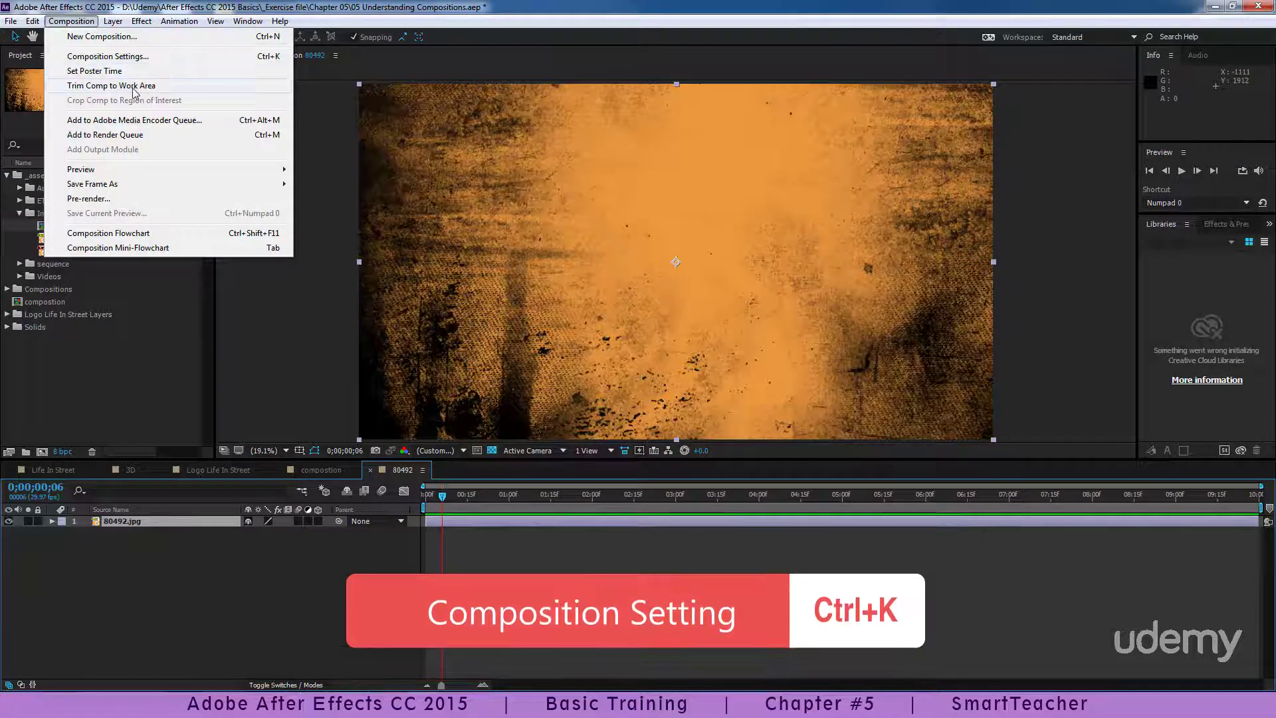
click(108, 56)
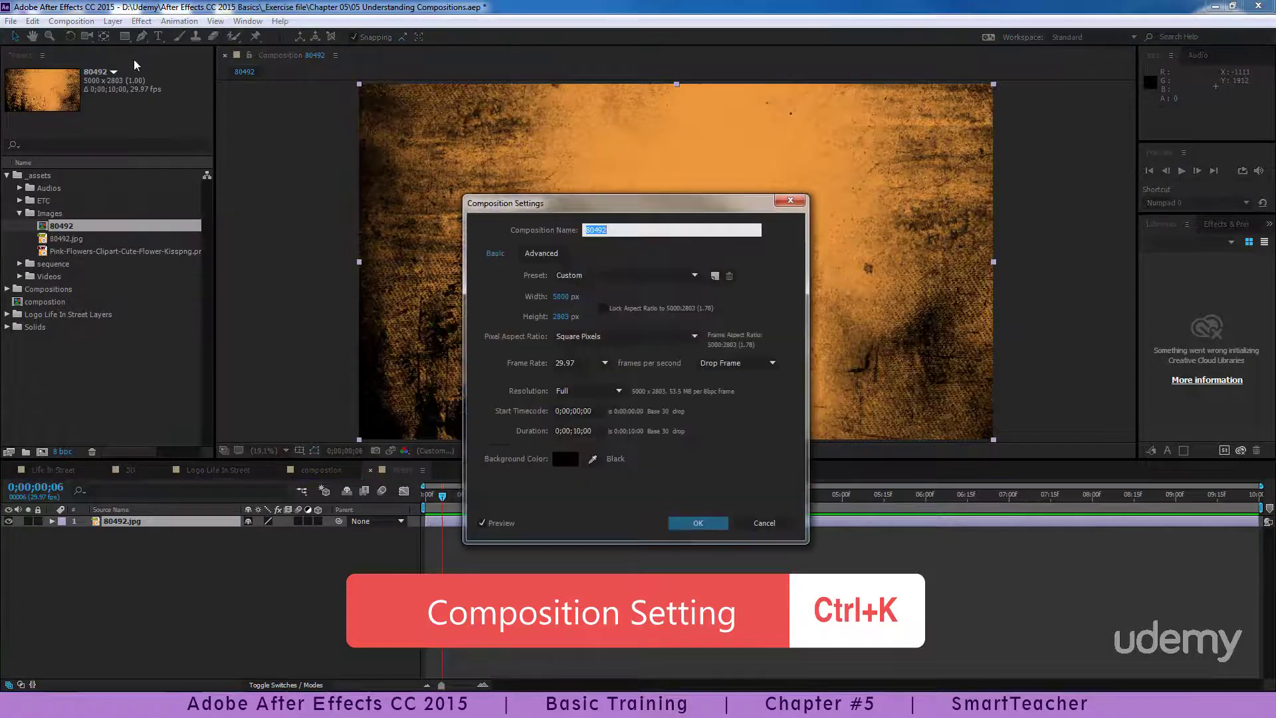
click(562, 293)
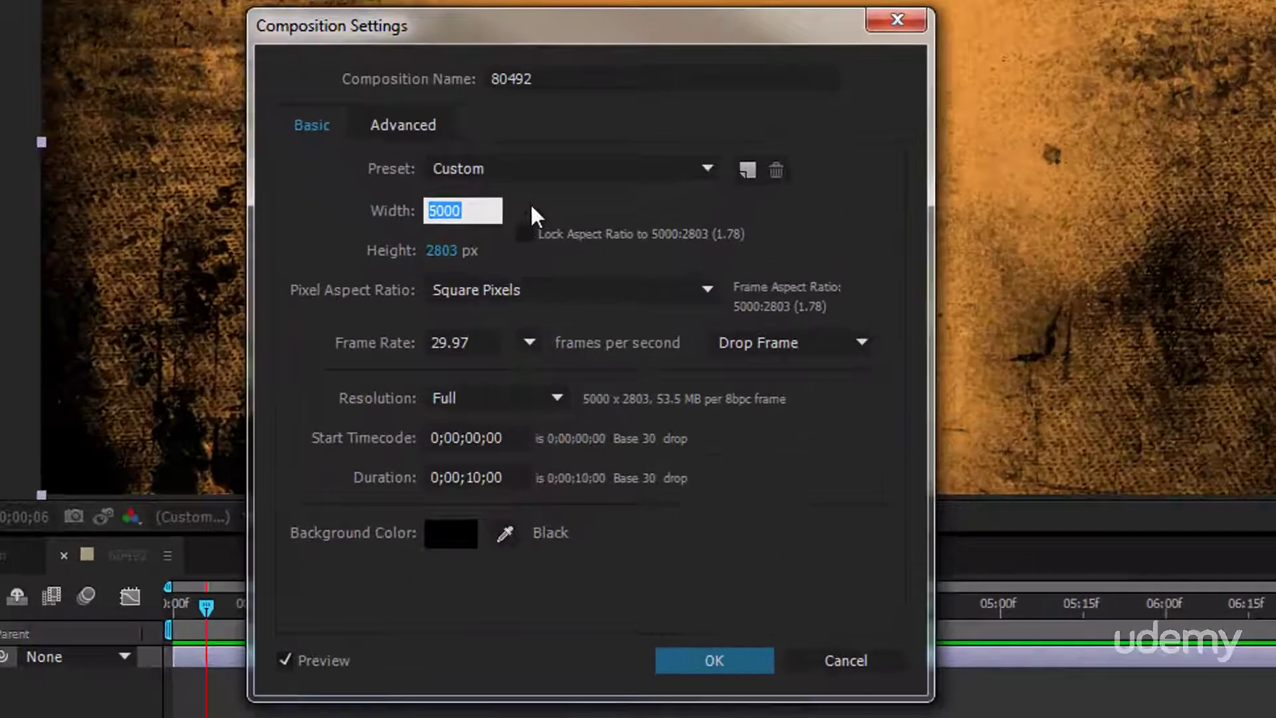
click(581, 264)
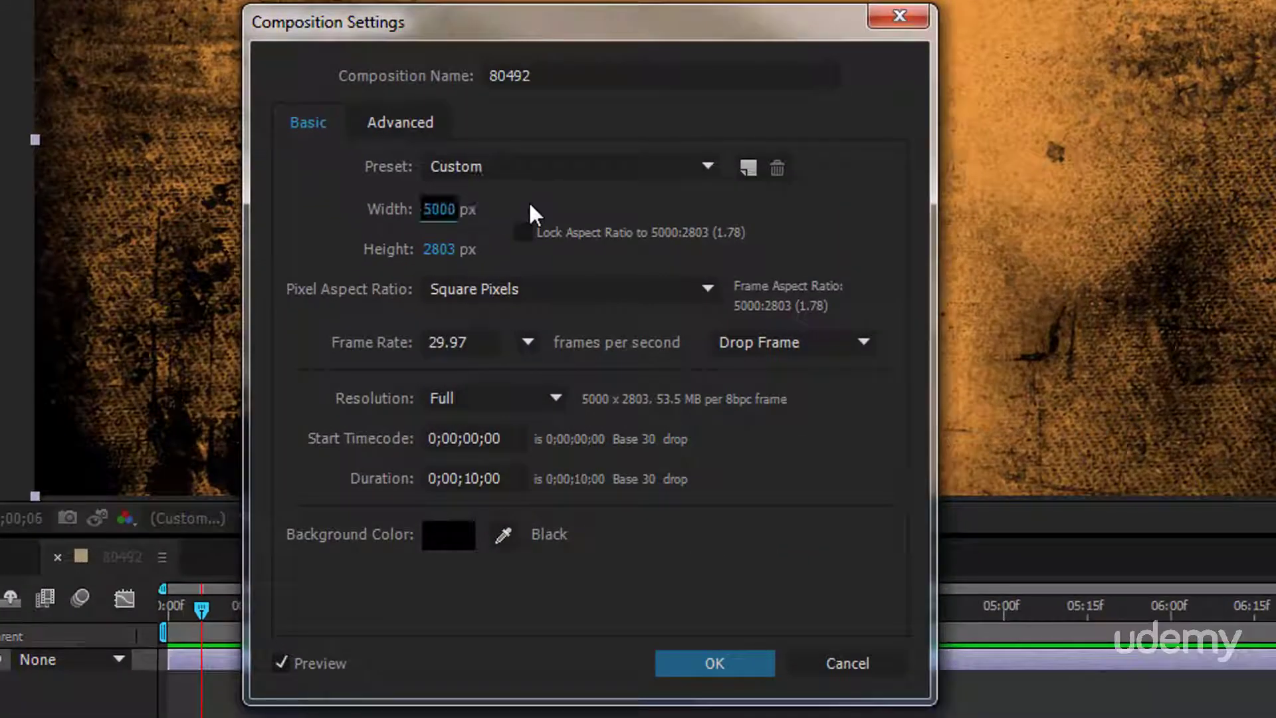
click(444, 252)
click(479, 250)
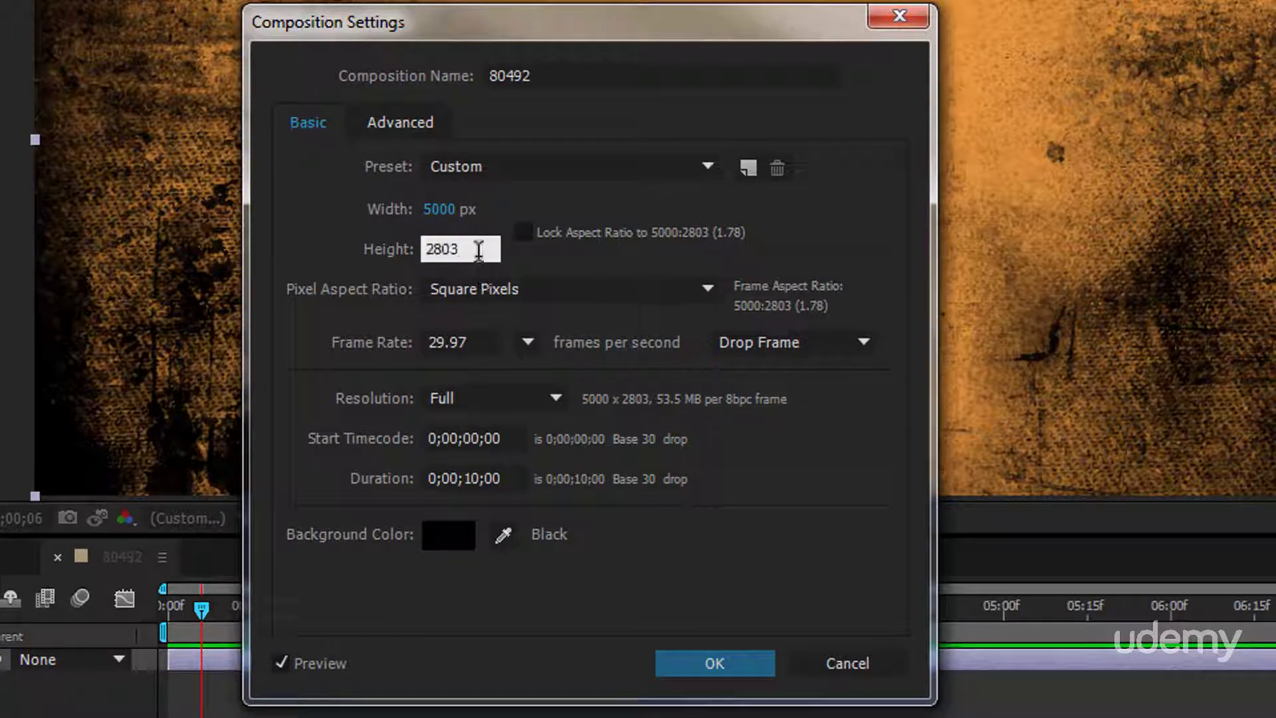
click(574, 258)
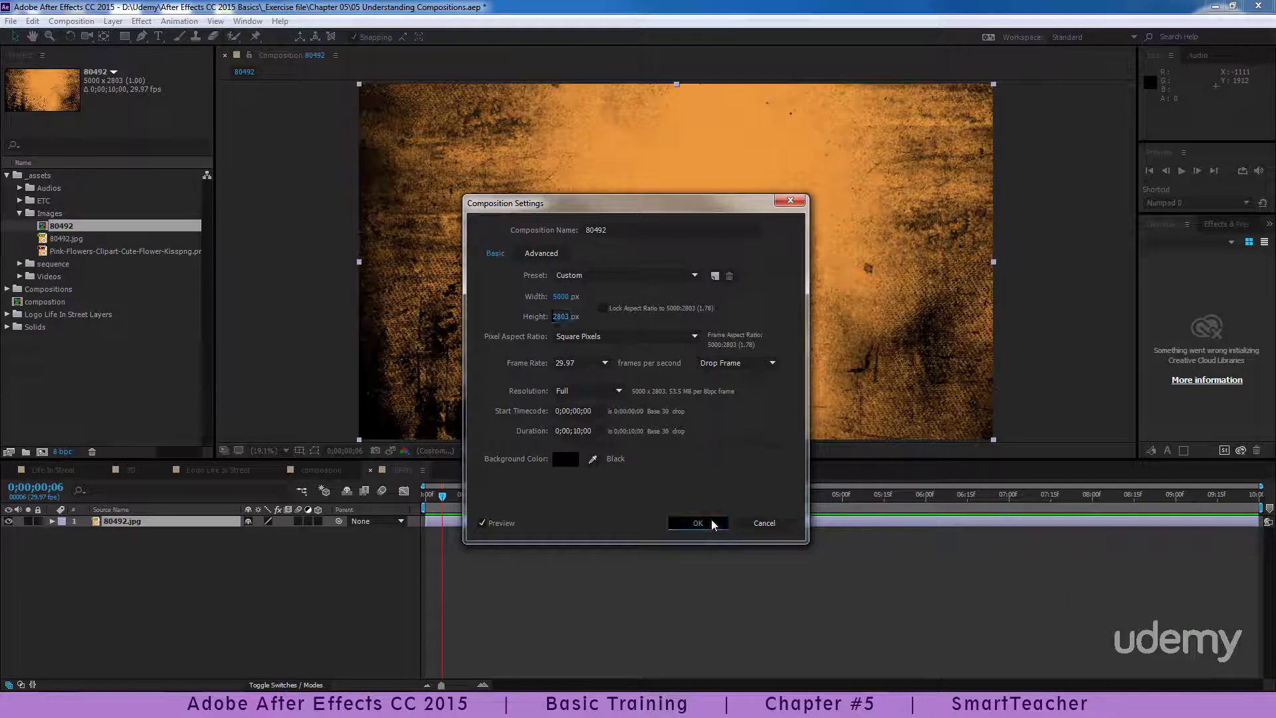
click(710, 626)
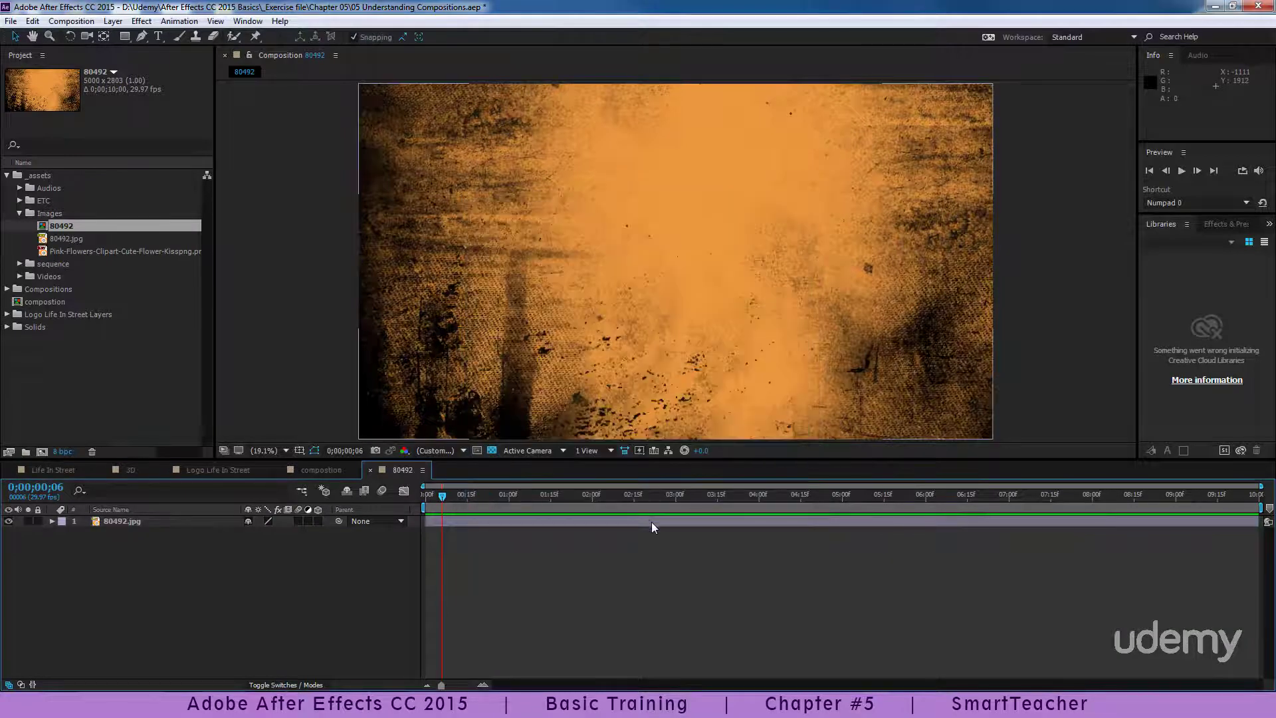
Step: Close the 80492 composition and delete it from the project's Images folder
click(652, 522)
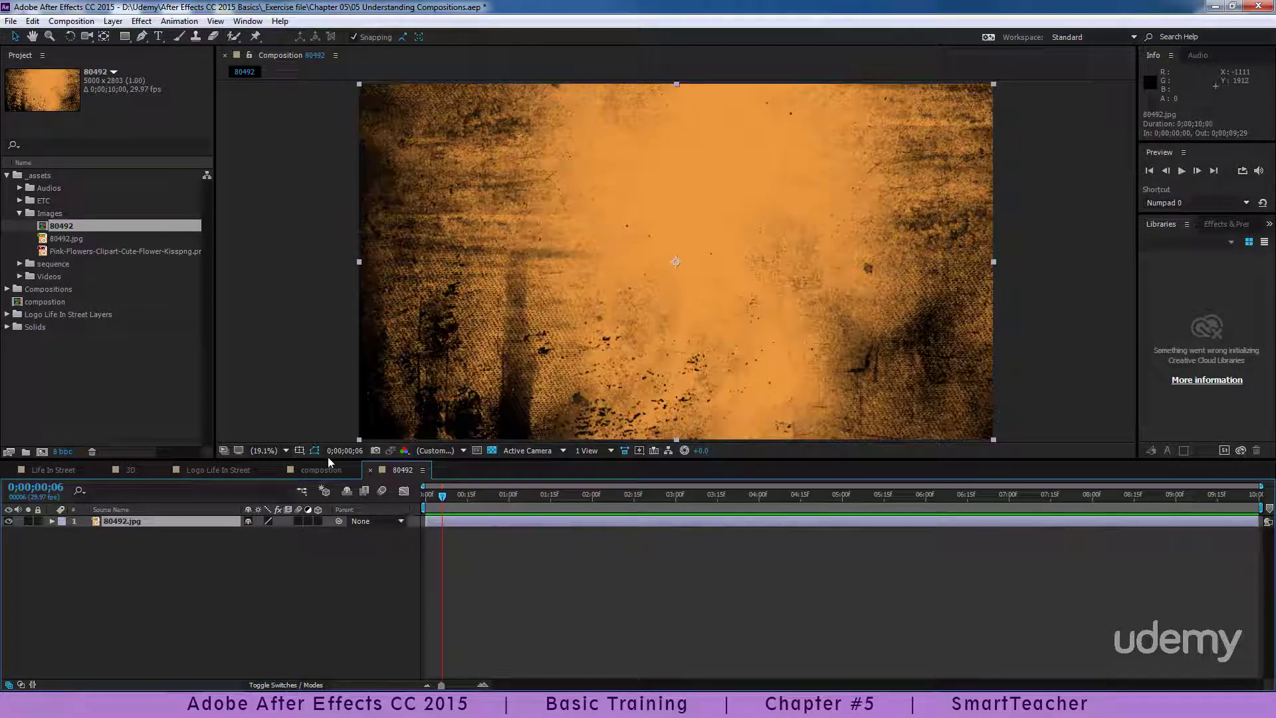
click(148, 364)
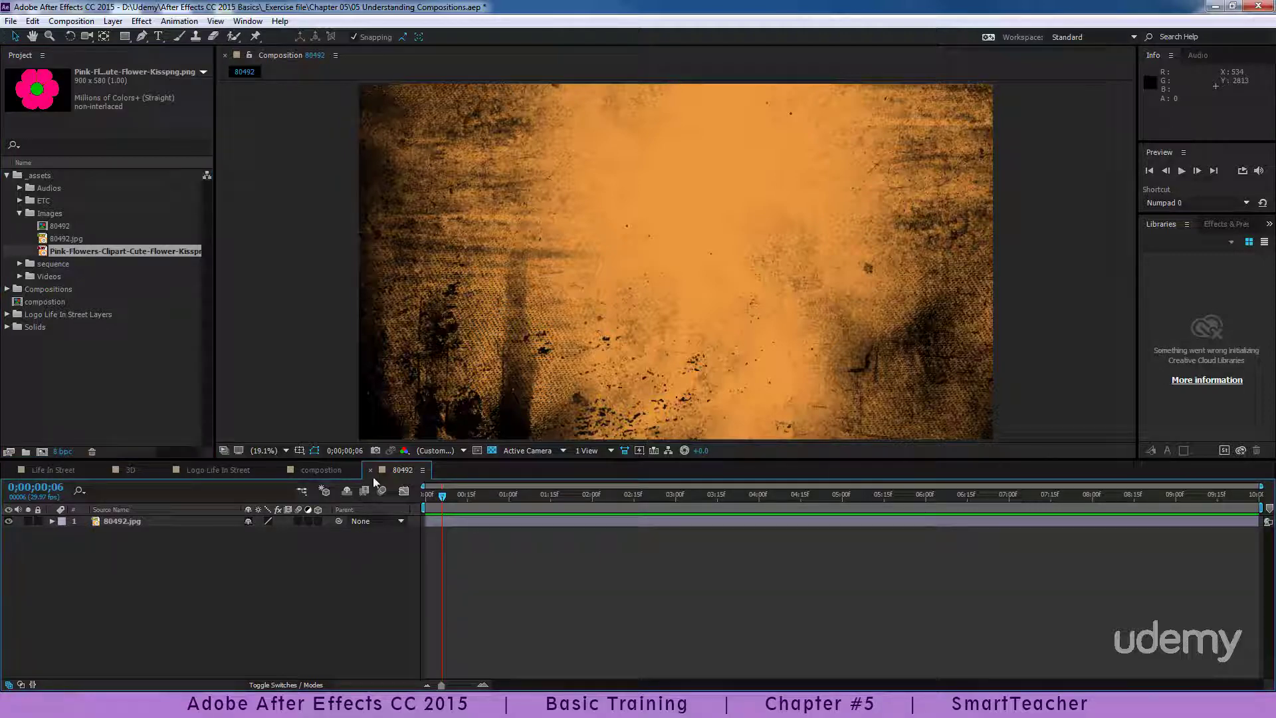
click(369, 470)
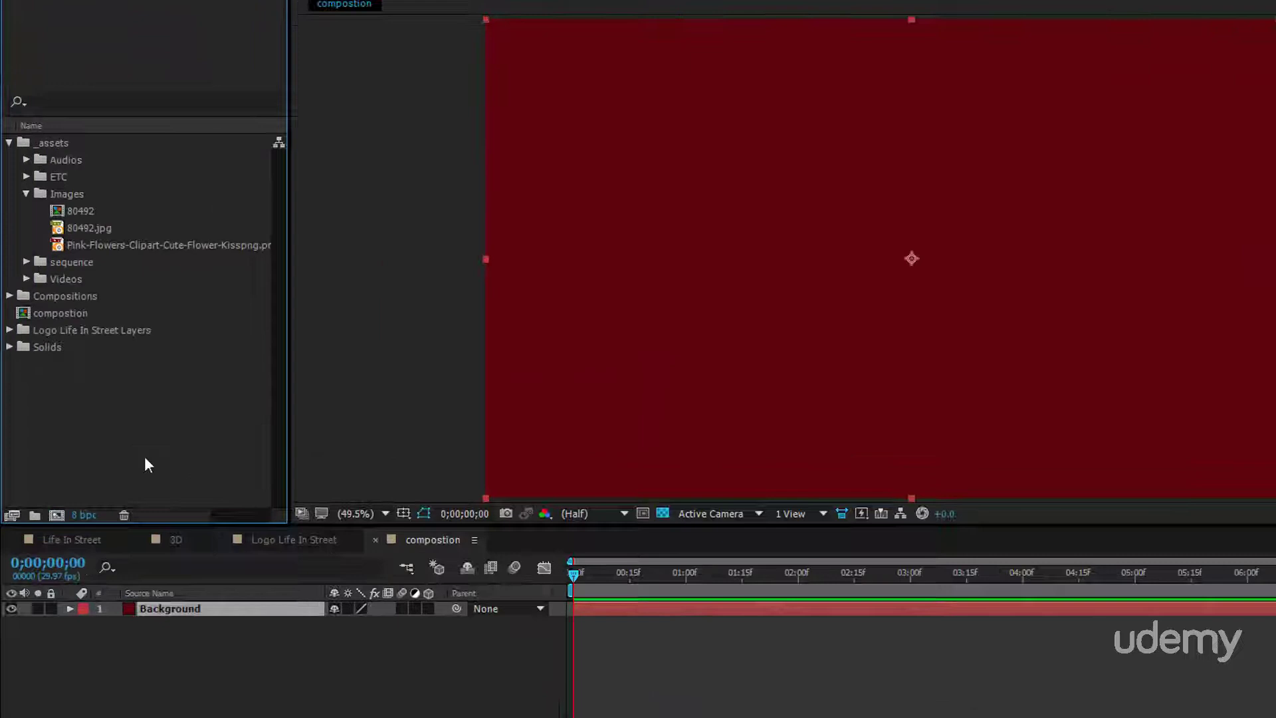
click(80, 211)
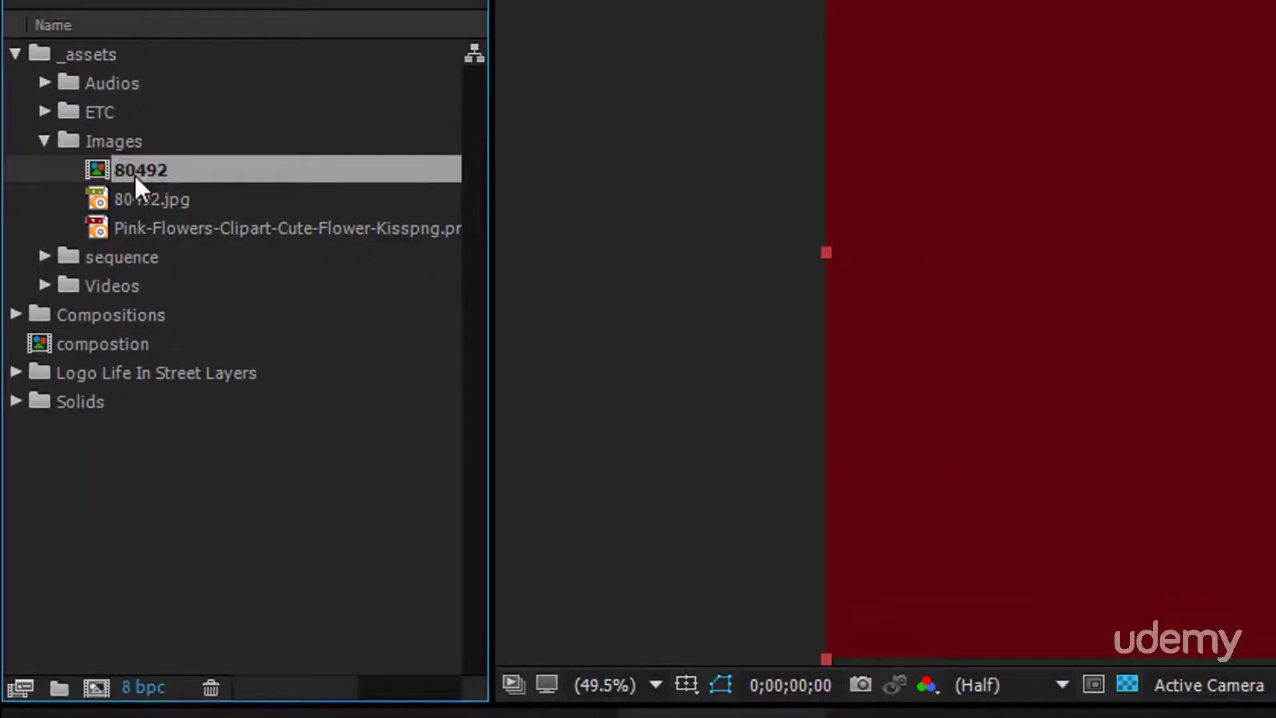
mouse_move(134, 175)
mouse_down()
mouse_move(344, 501)
mouse_move(206, 689)
mouse_move(196, 204)
mouse_move(146, 178)
mouse_up()
click(211, 689)
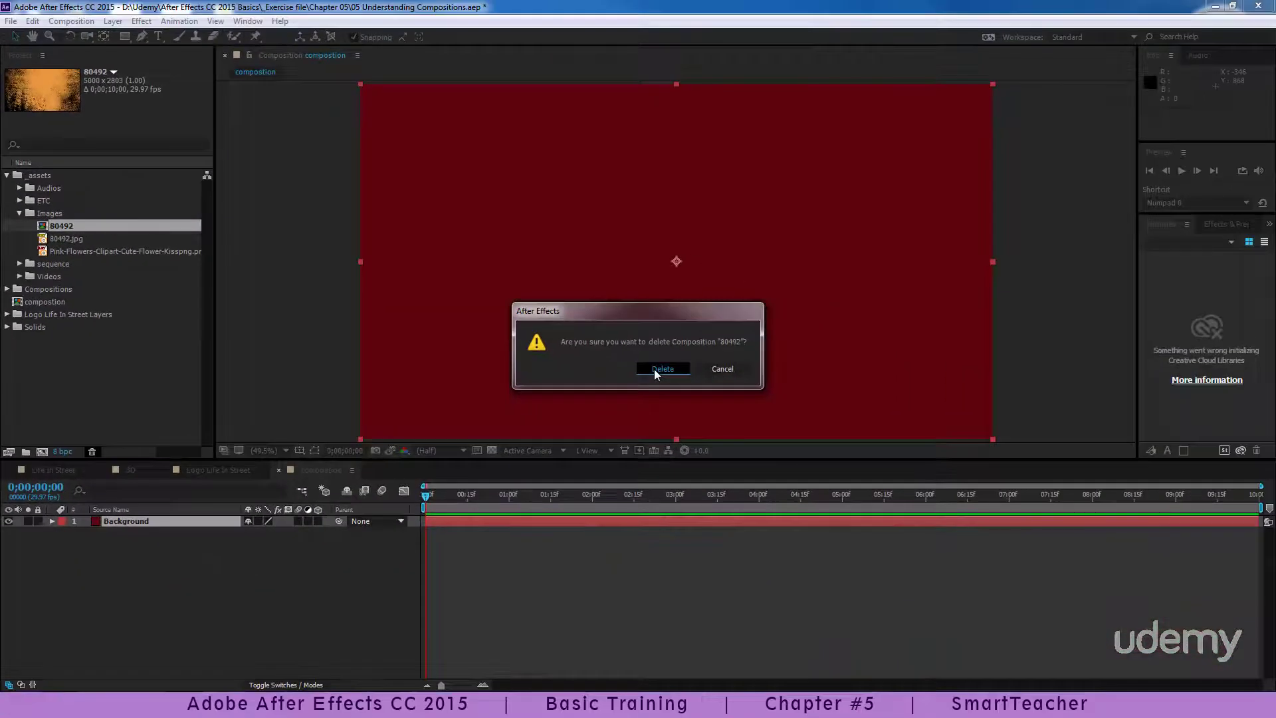
click(654, 369)
click(337, 592)
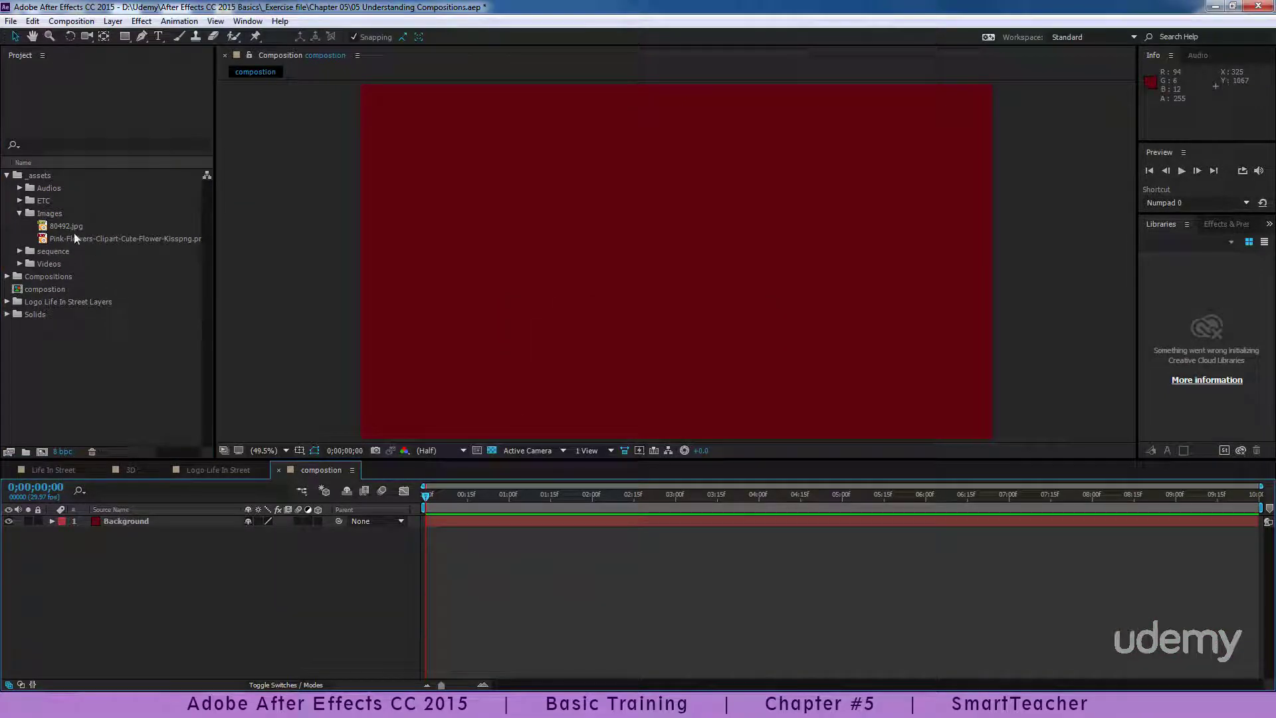
Step: Place 80492.jpg above the Background layer in the "compostion" composition and scale it to 40%
drag(68, 226, 183, 521)
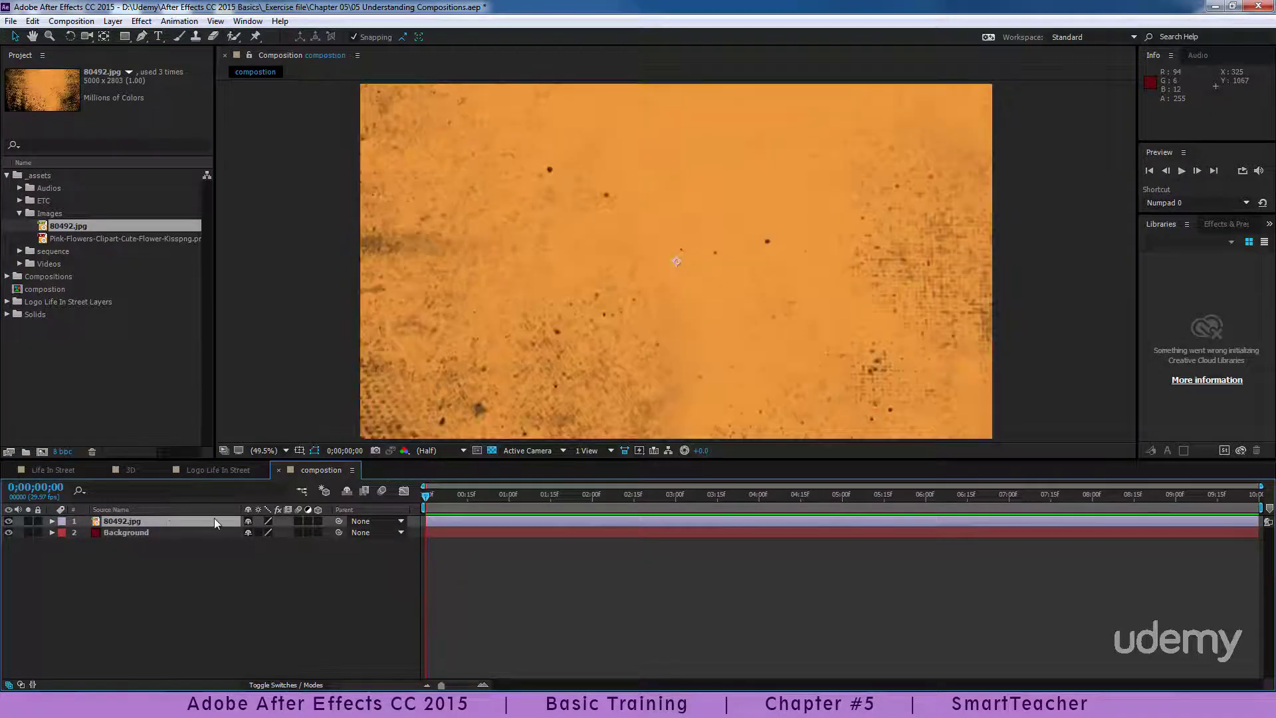
key(s)
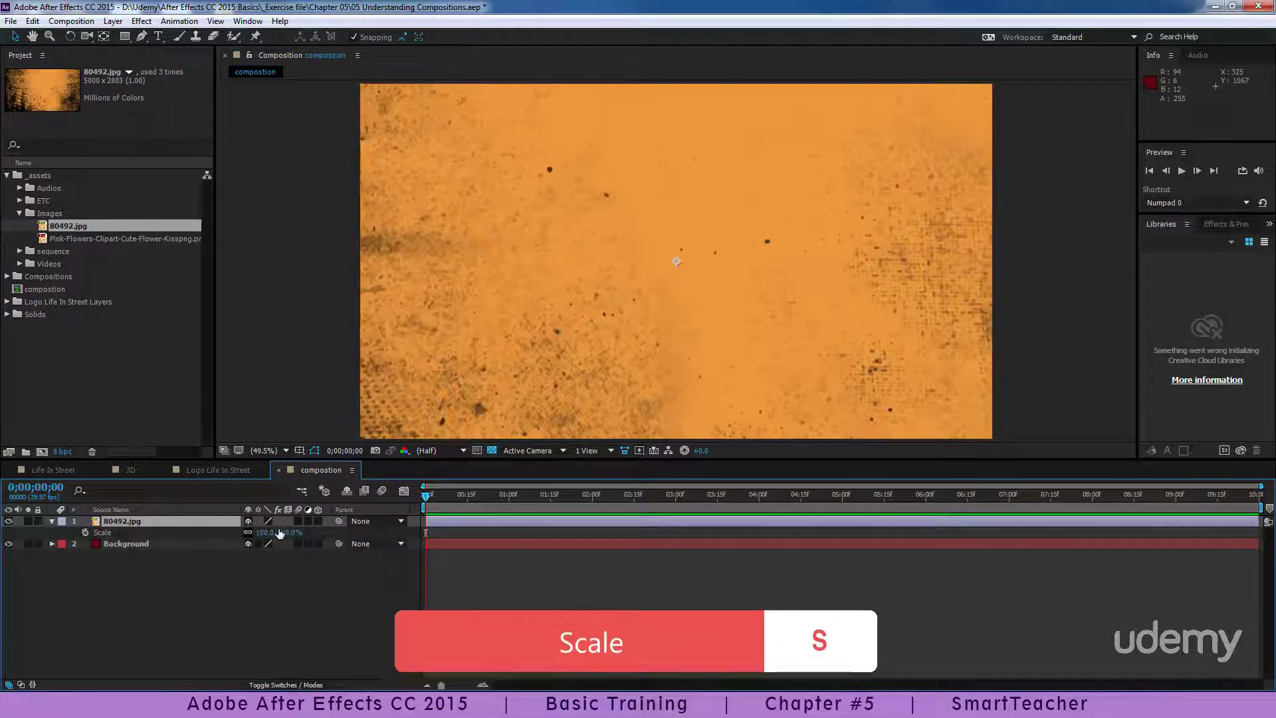
drag(266, 532, 223, 537)
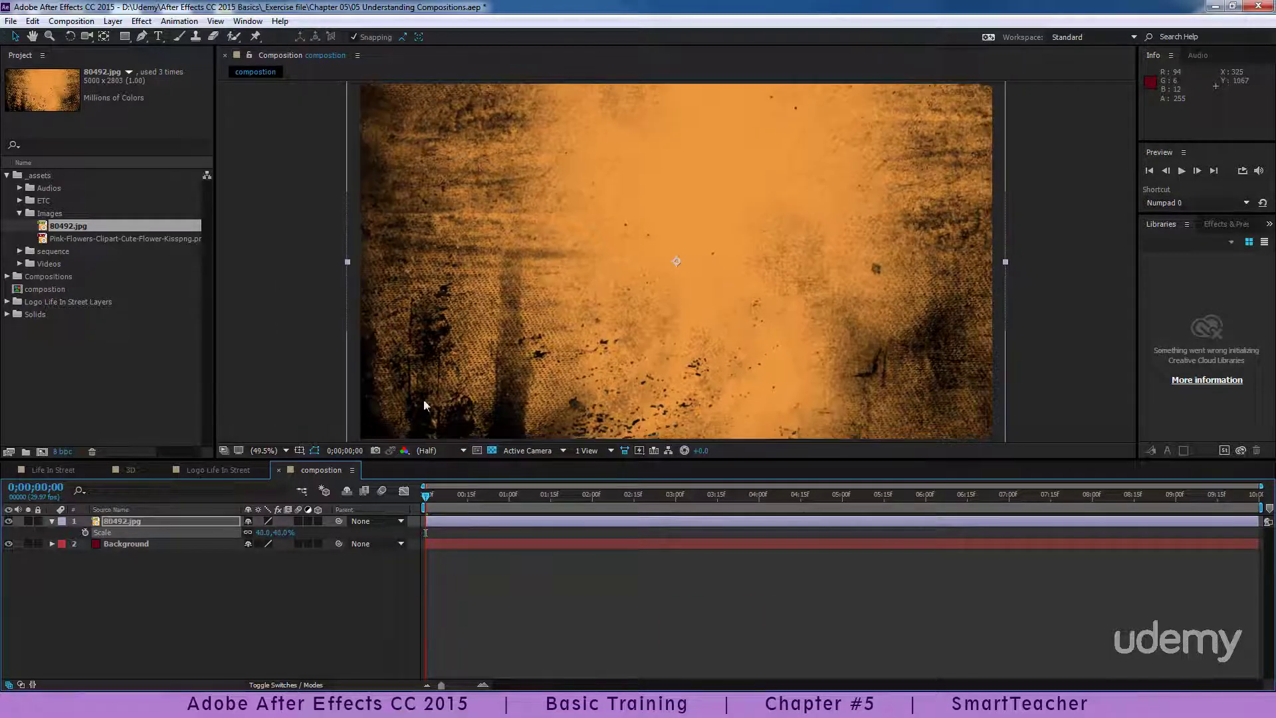
Step: Add the Pink-Flowers-Clipart PNG at the centre of the composition and scale it to about 197%
scroll(474, 332, down, 2)
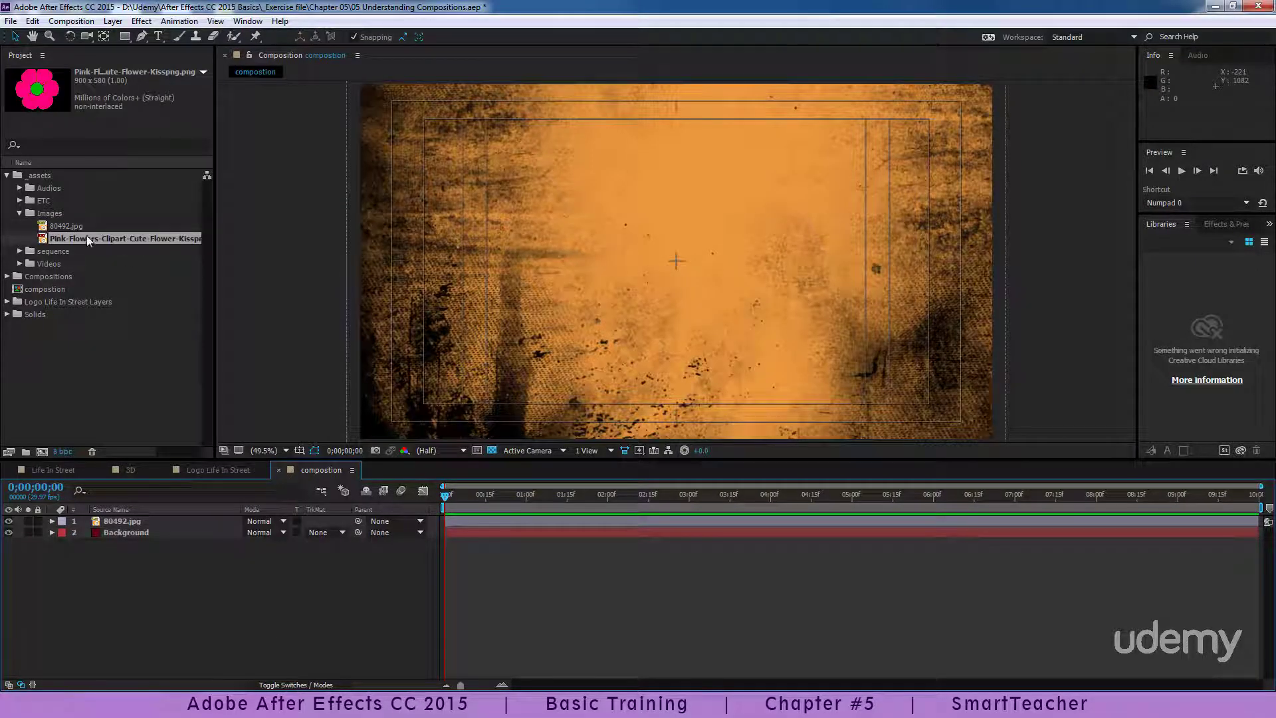
drag(89, 234, 676, 263)
key(s)
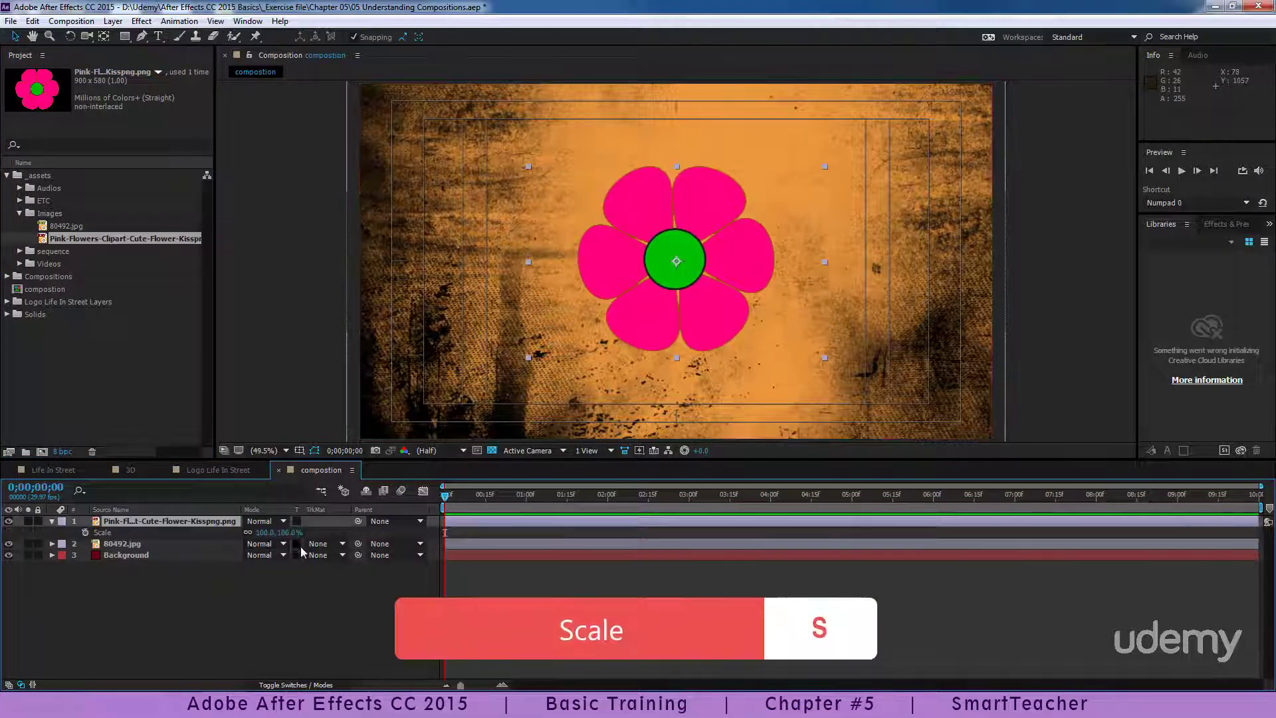
drag(289, 532, 351, 531)
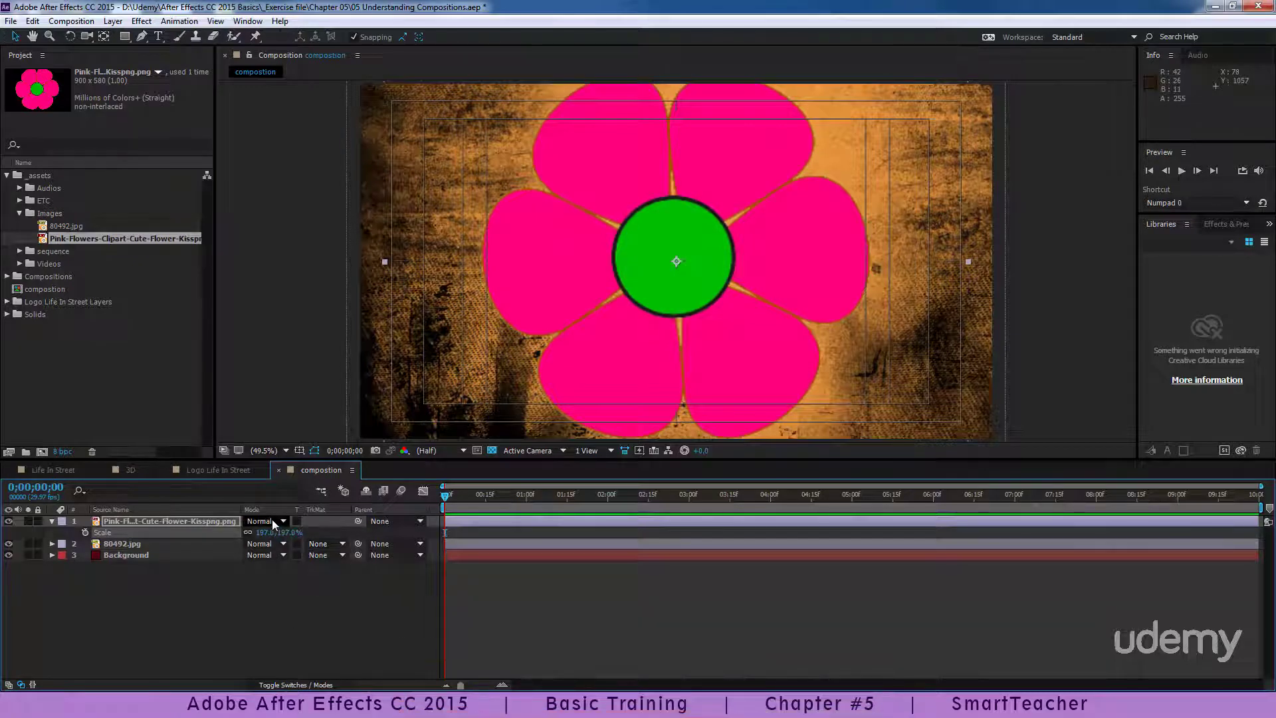
Step: Set the flower layer's blending mode to Multiply and enlarge its scale to about 214%
click(273, 522)
click(336, 168)
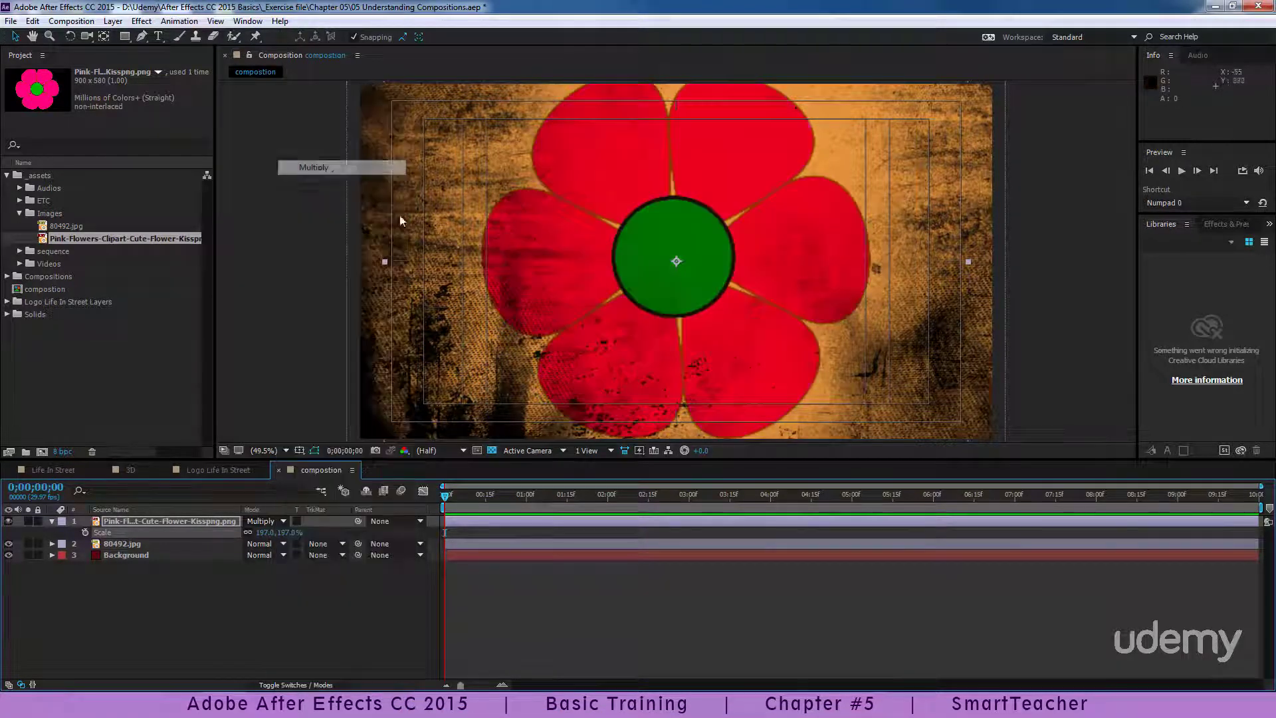
drag(266, 537, 279, 538)
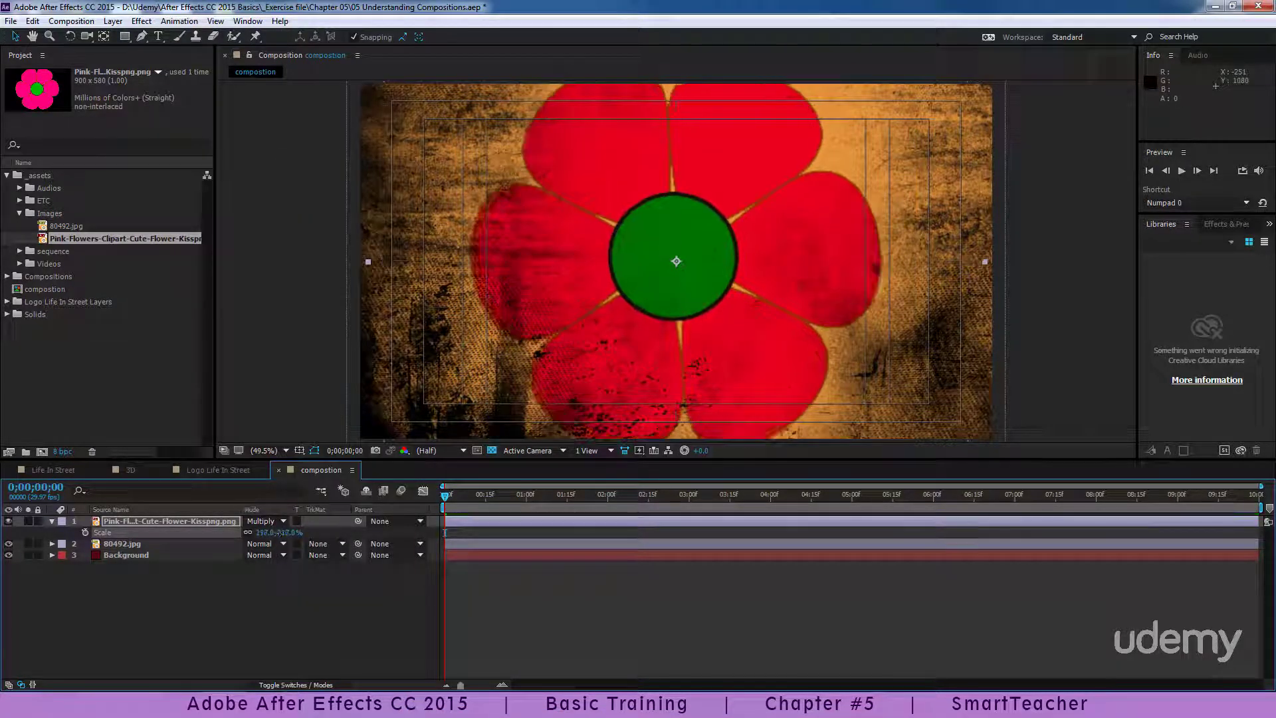
Step: Move the flower into the upper-left area of the frame, at about 318, 322, with snapping turned off
drag(723, 317, 494, 220)
click(376, 36)
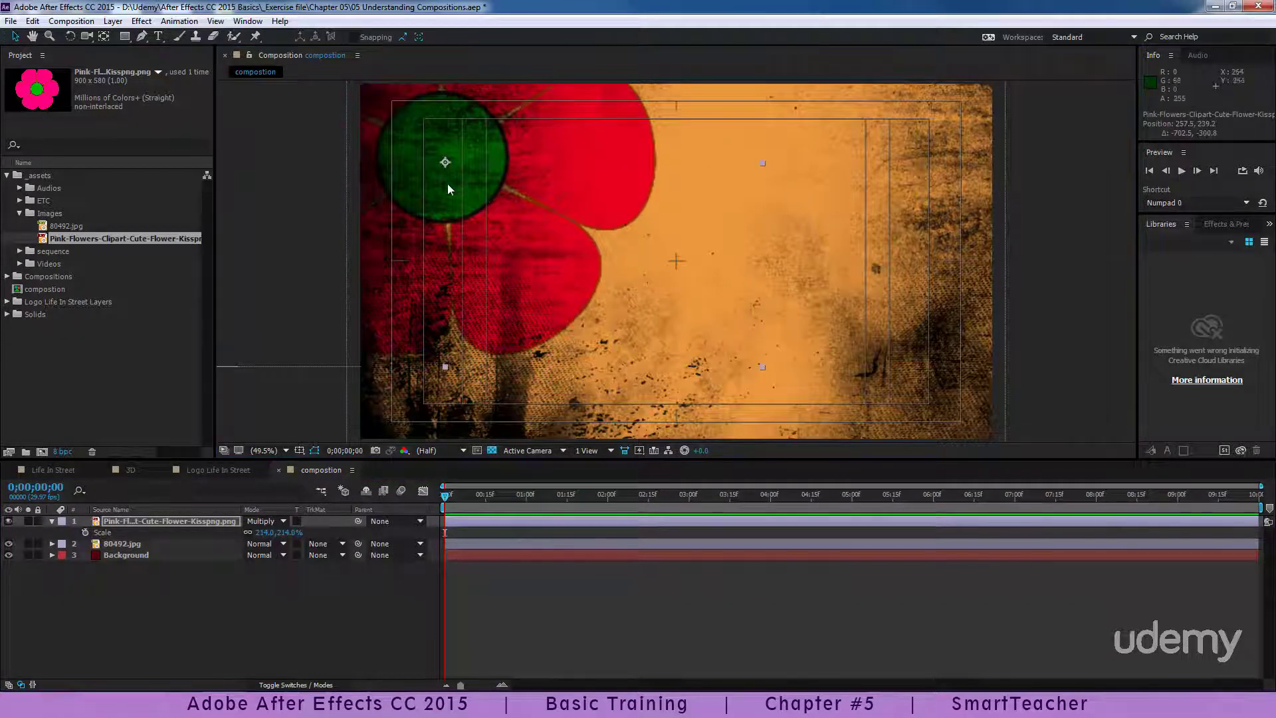
drag(448, 184, 471, 221)
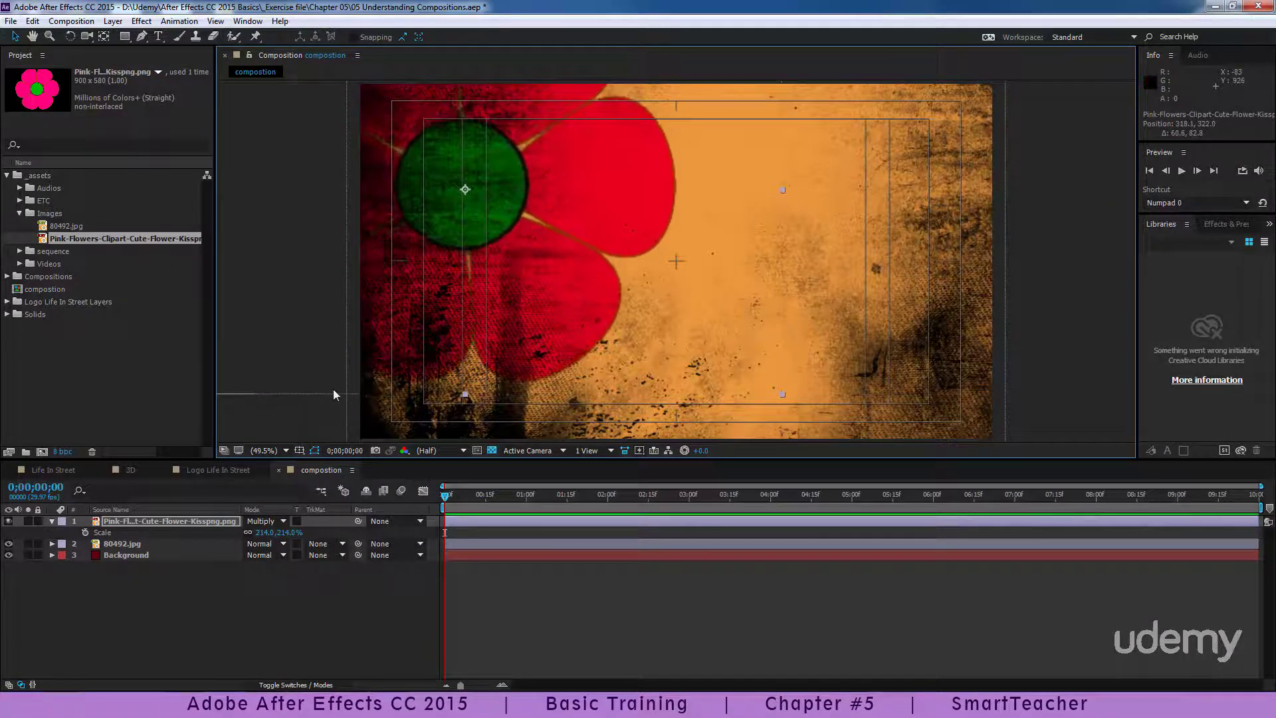
Step: Add the expression time*10 to the flower layer's Rotation property
key(r)
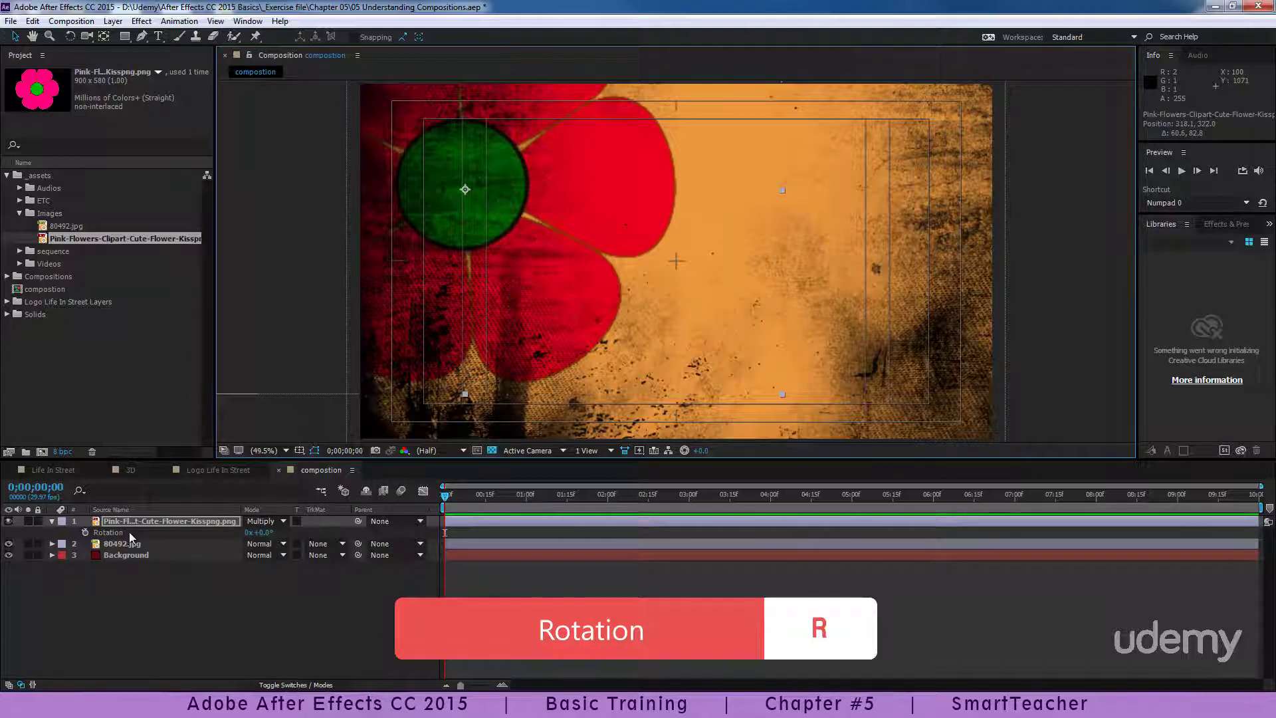
alt+click(85, 533)
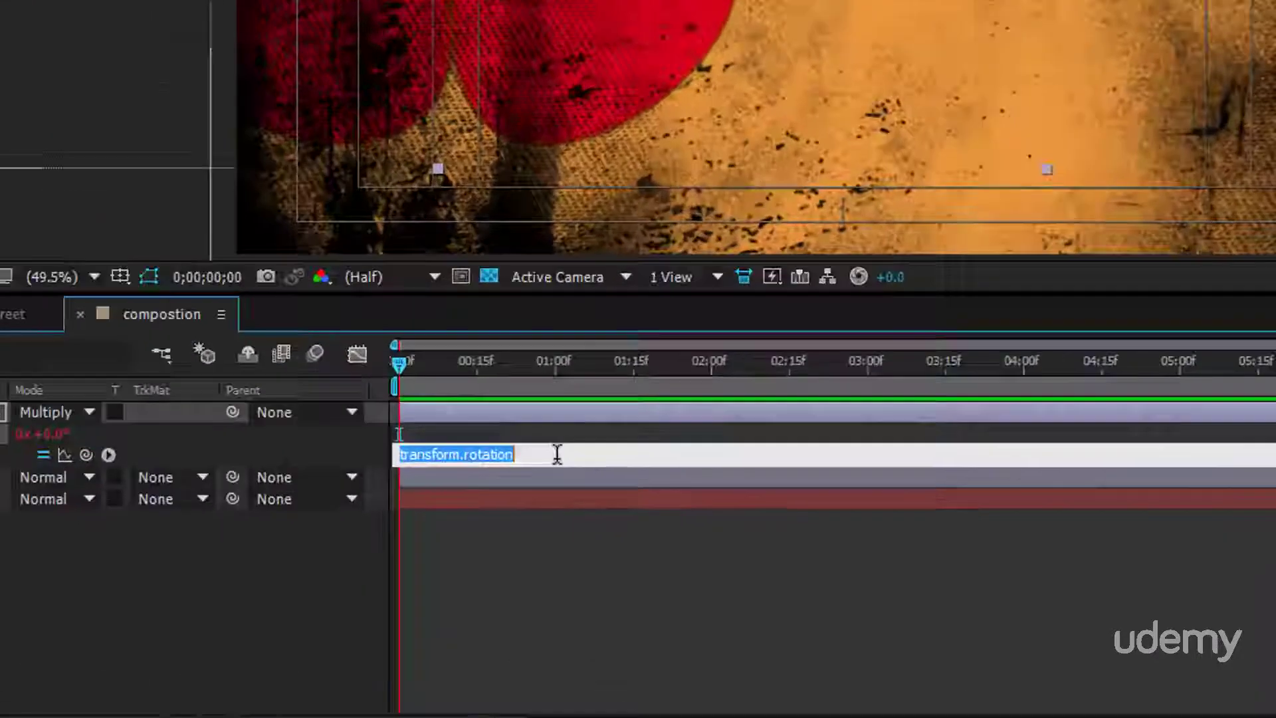
click(525, 541)
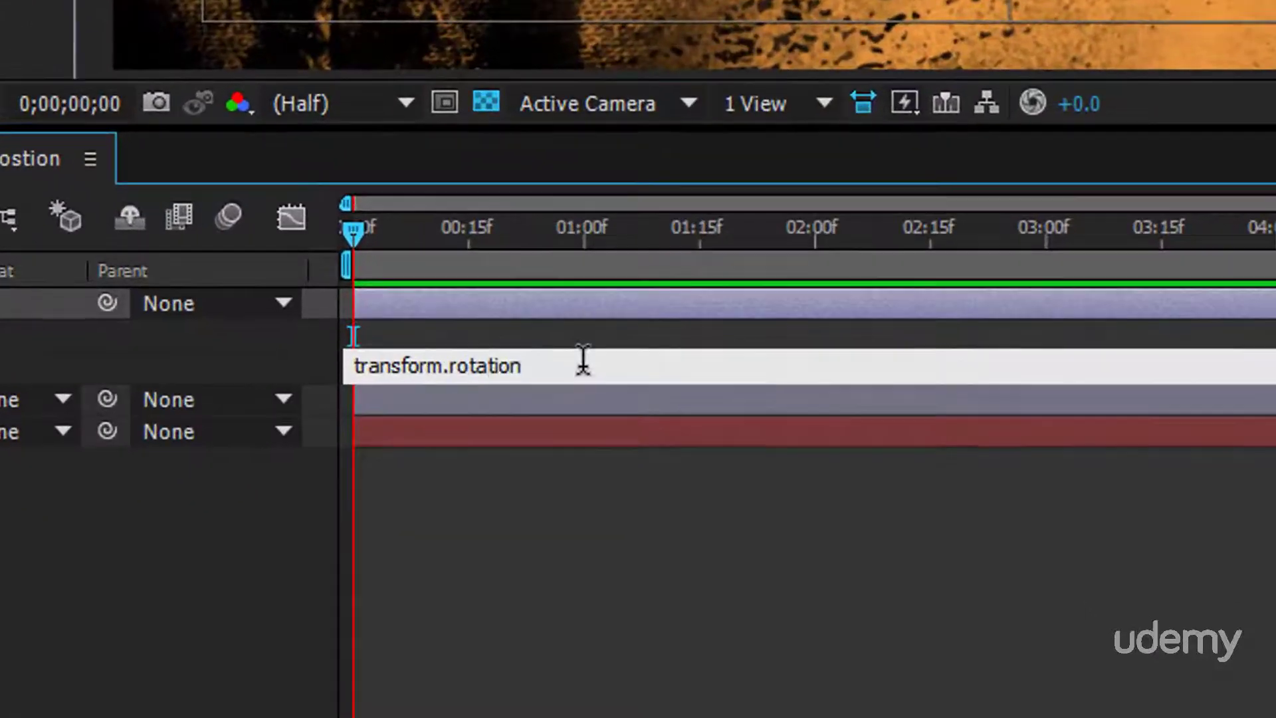
drag(583, 361, 317, 357)
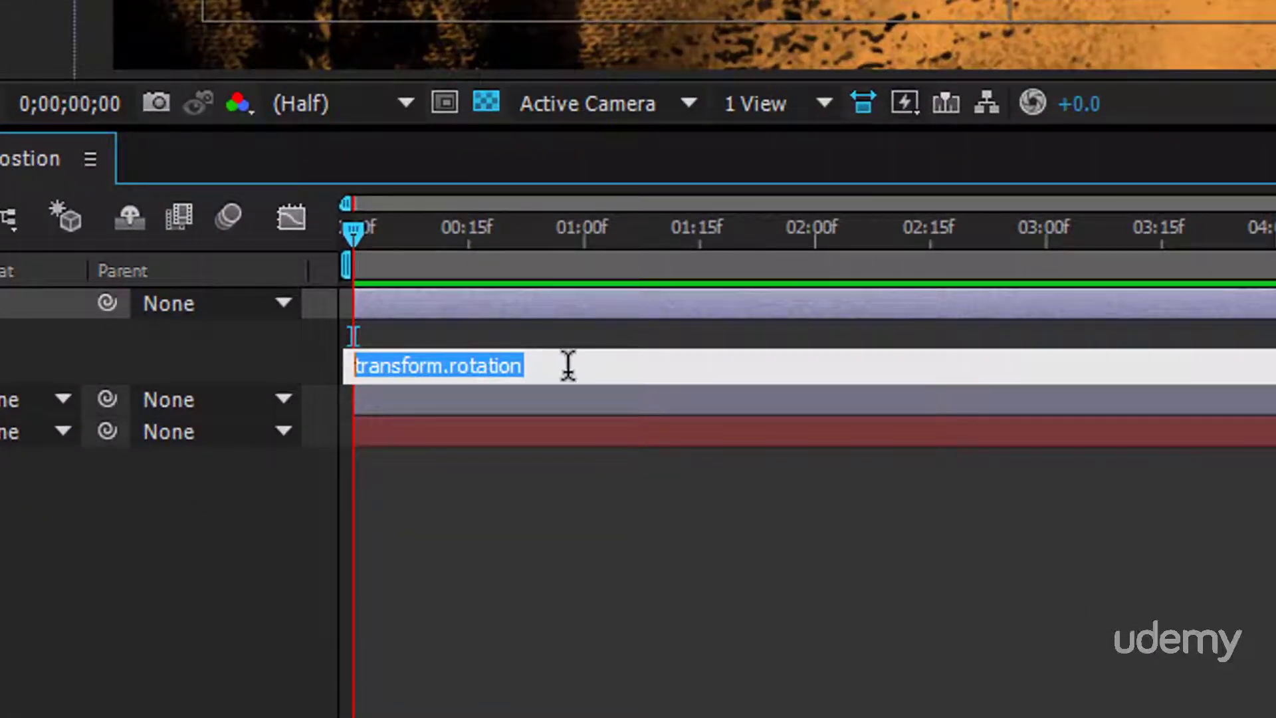
text(time)
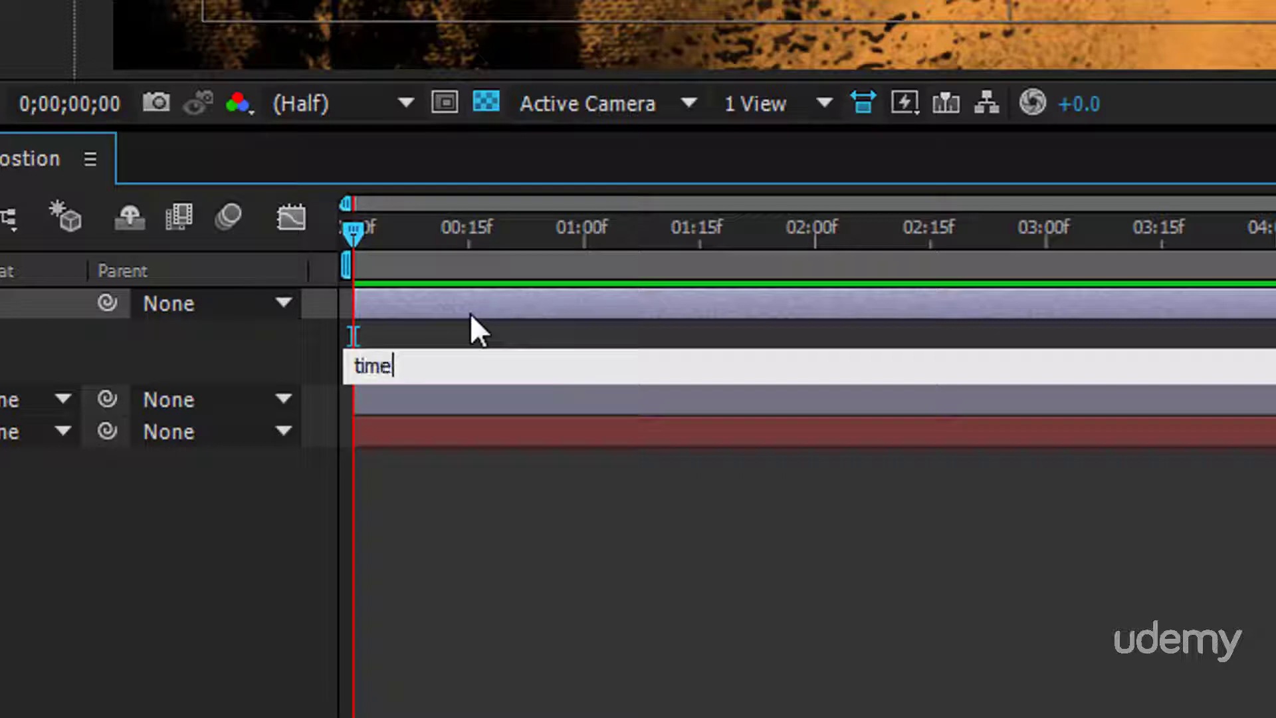
text(*10)
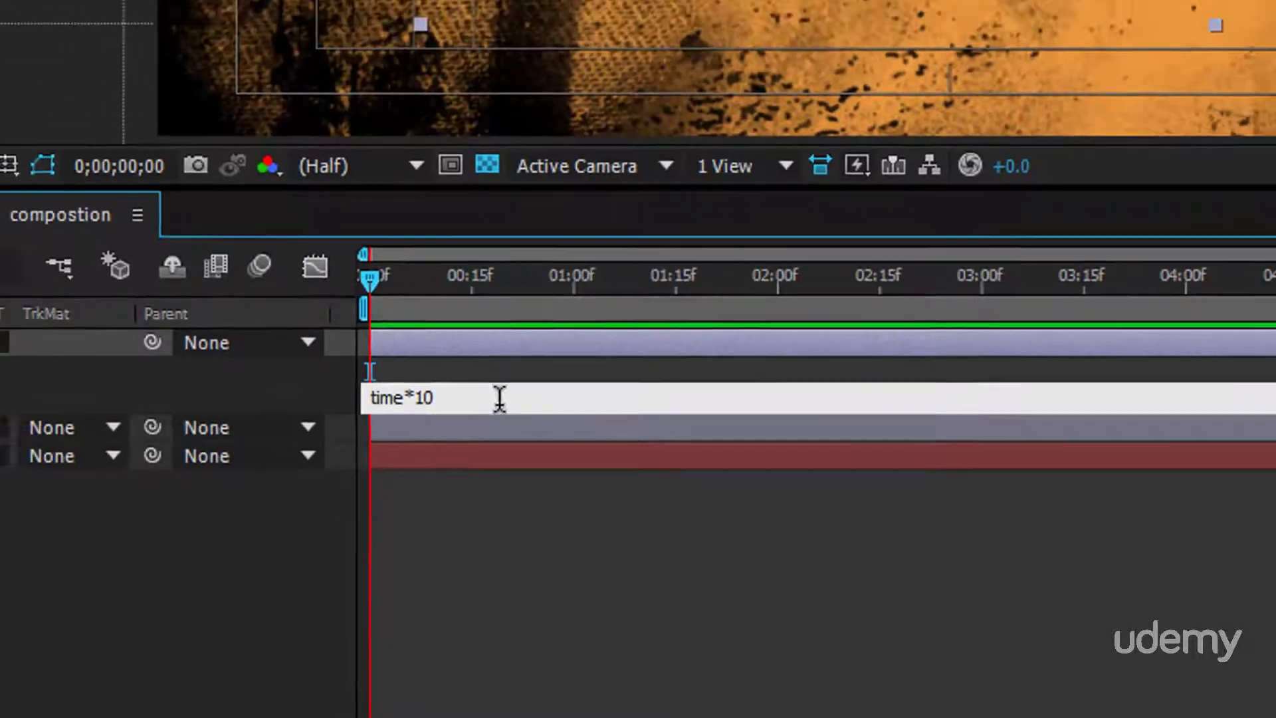
click(586, 569)
Step: Preview the flower's rotation, then return the current time to 0;00;00;00 and collapse the layer's properties
key(space)
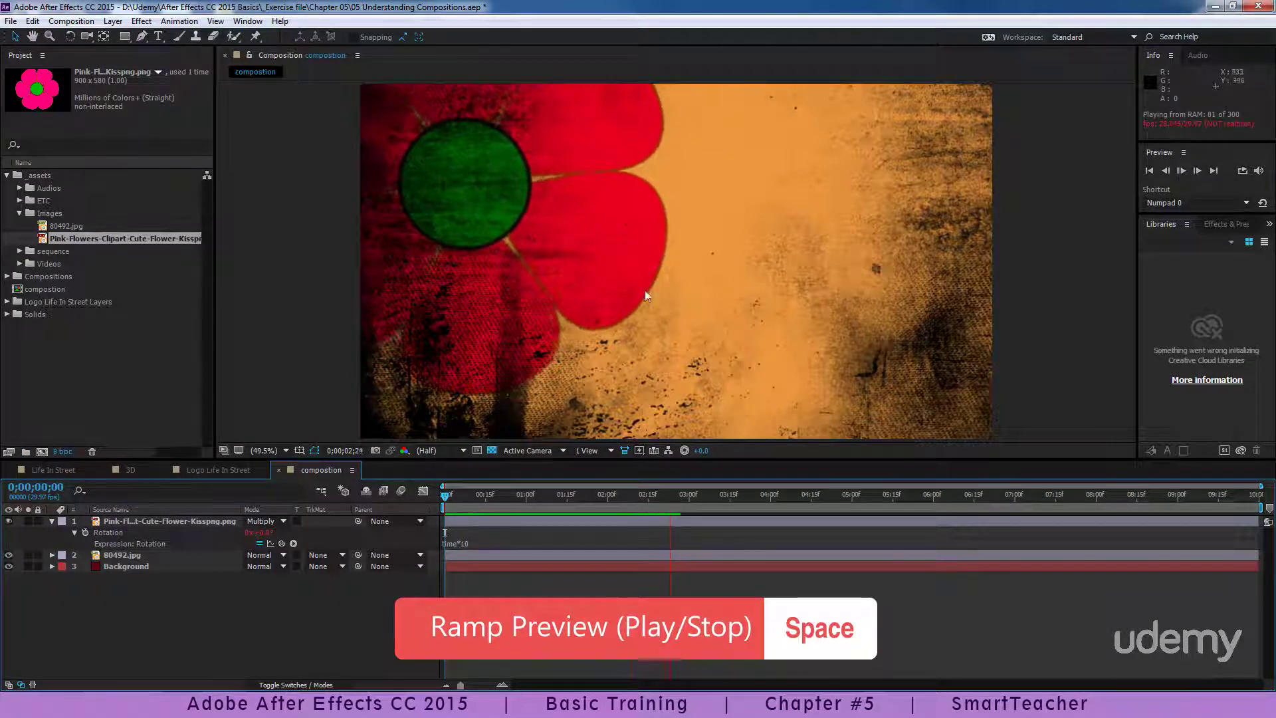
drag(608, 496, 444, 507)
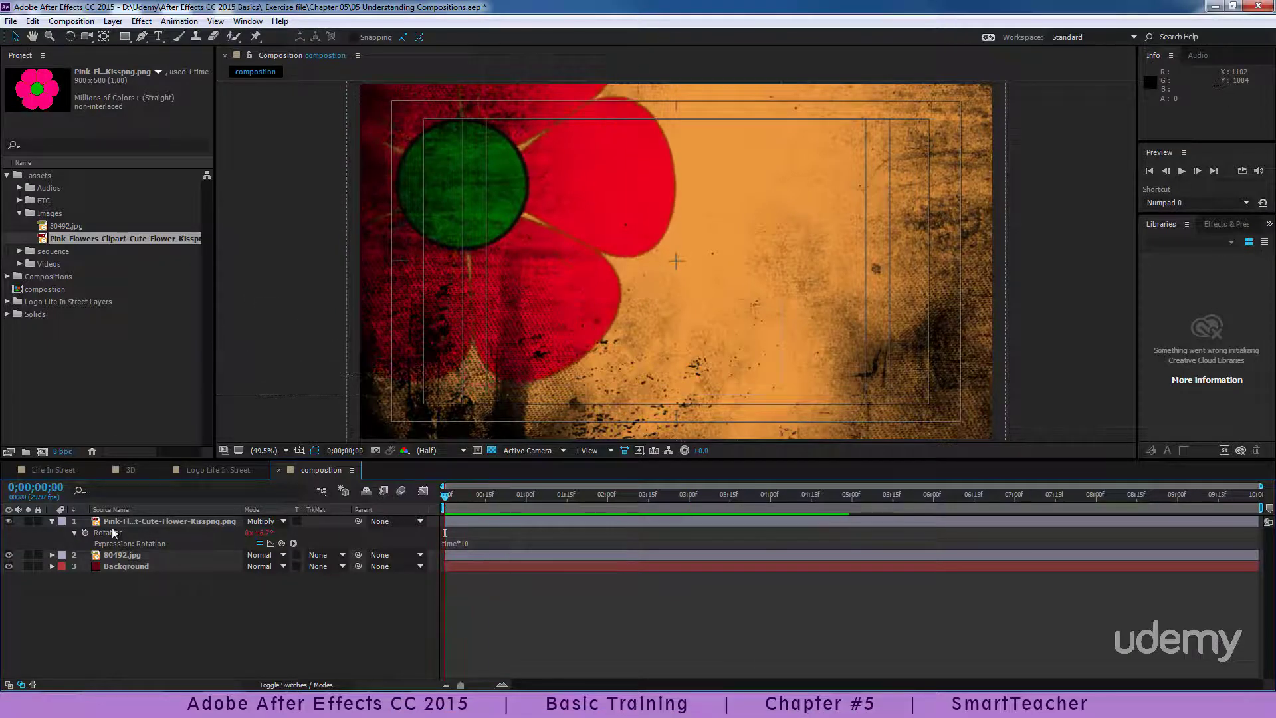
click(52, 521)
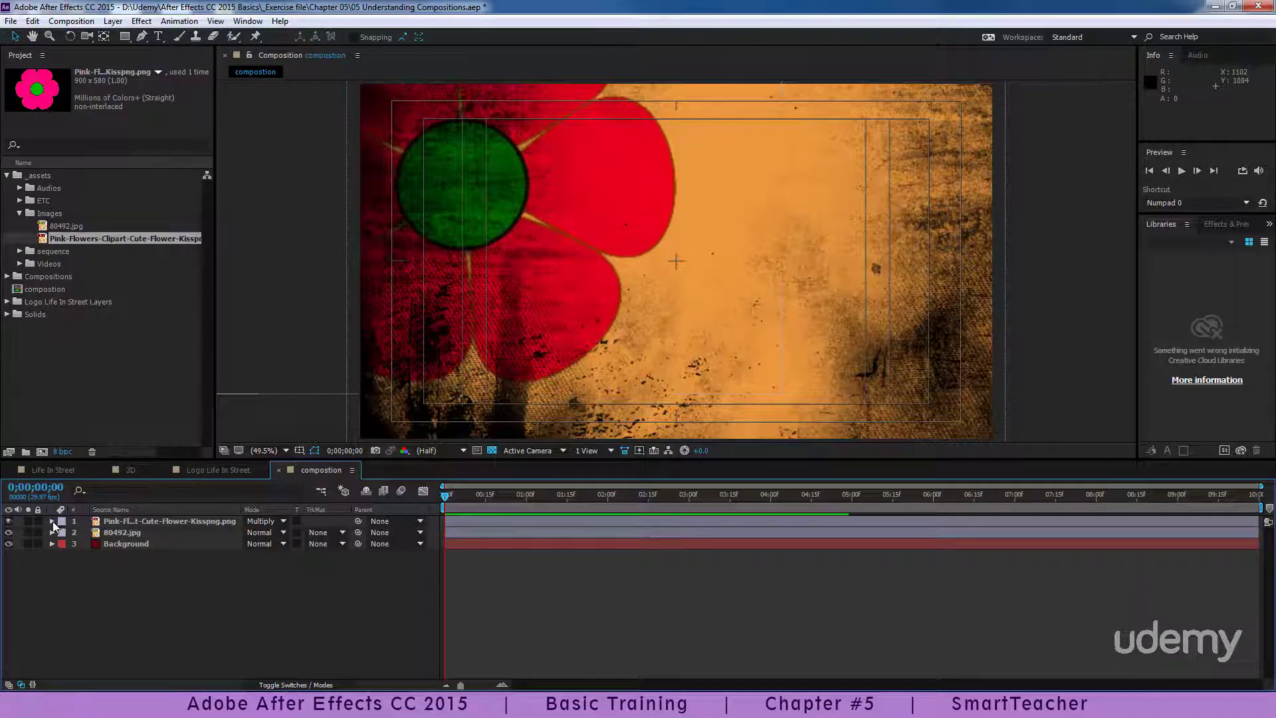
Step: Pre-compose the flower and 80492.jpg layers into a new composition named Background, moving all attributes into it
click(124, 522)
shift+click(137, 532)
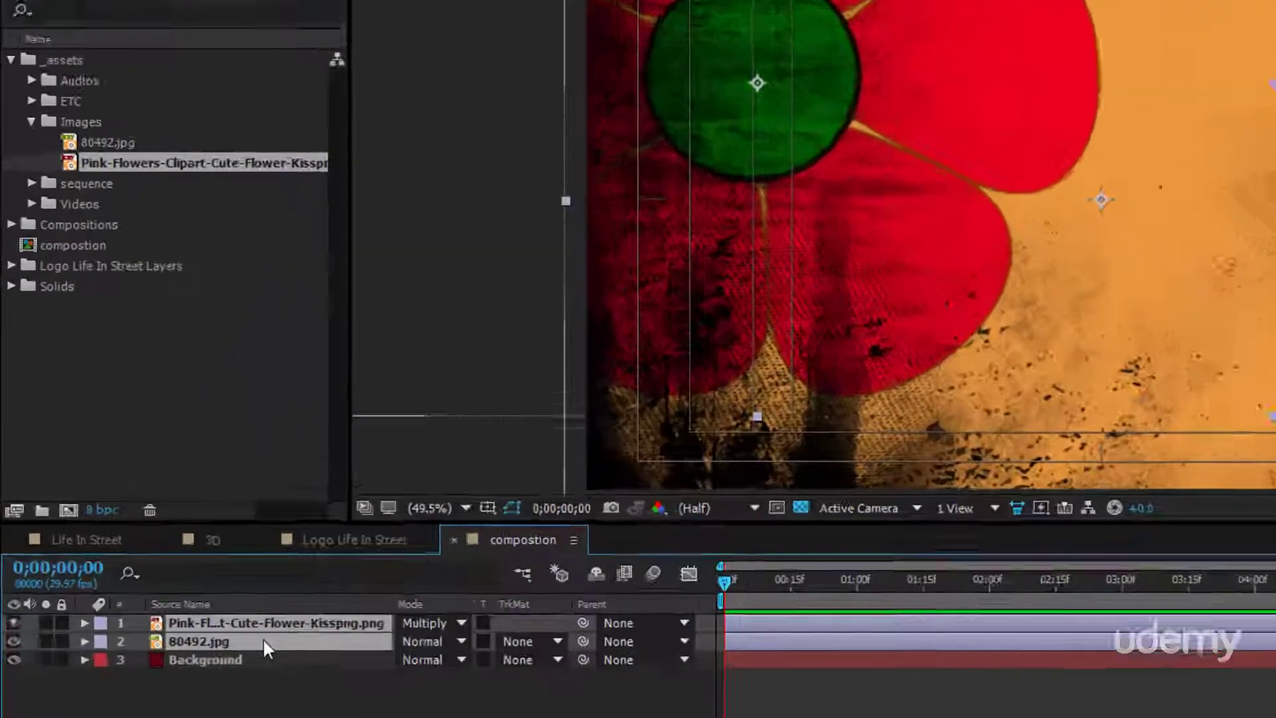
right_click(262, 637)
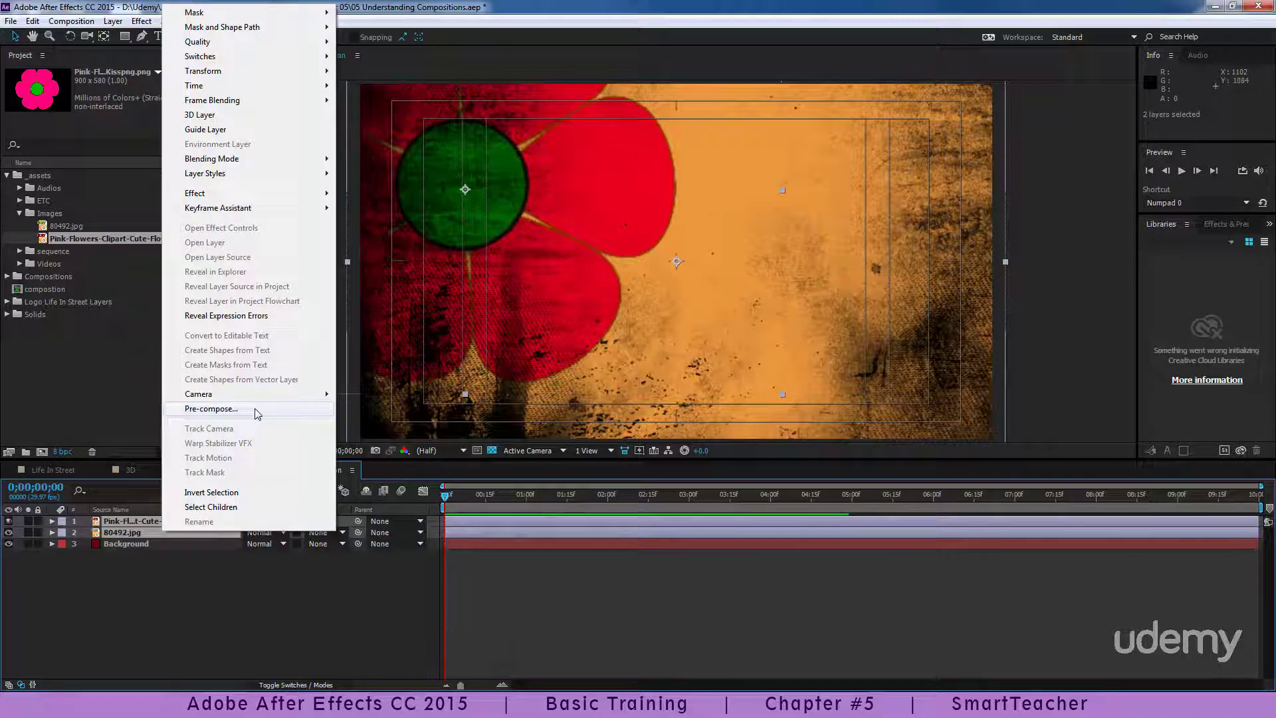
click(258, 410)
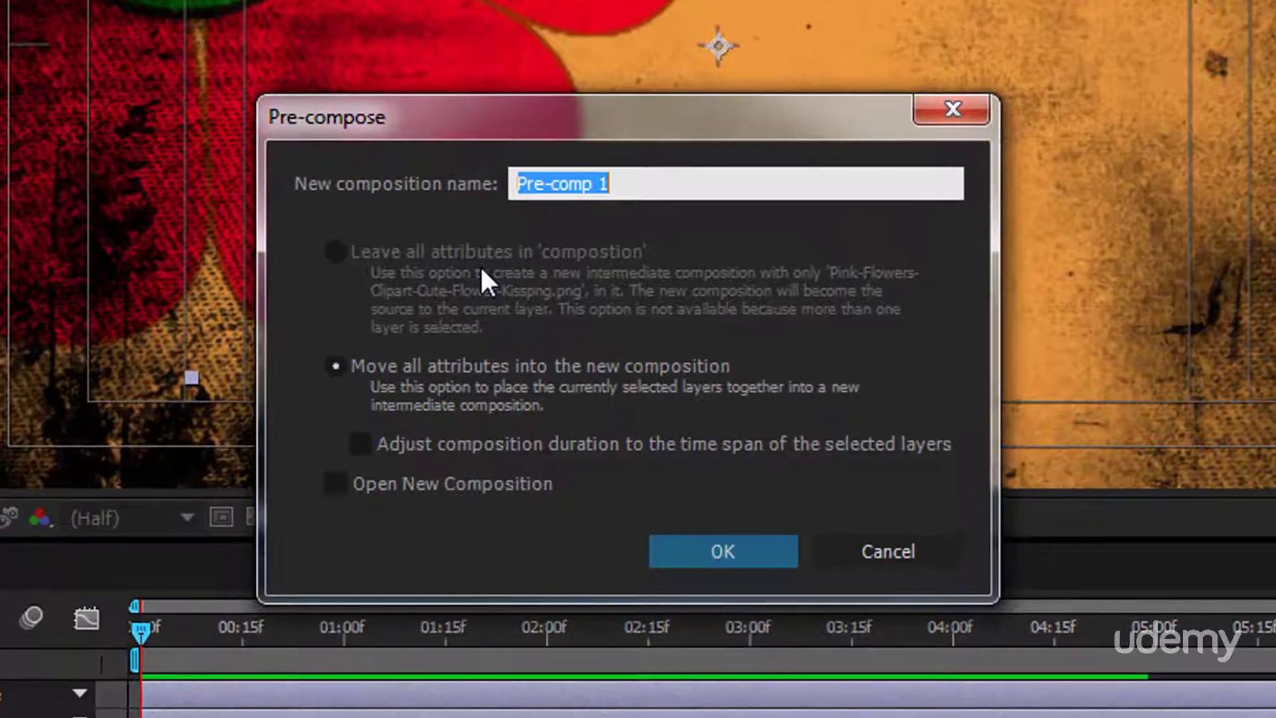
text(Background)
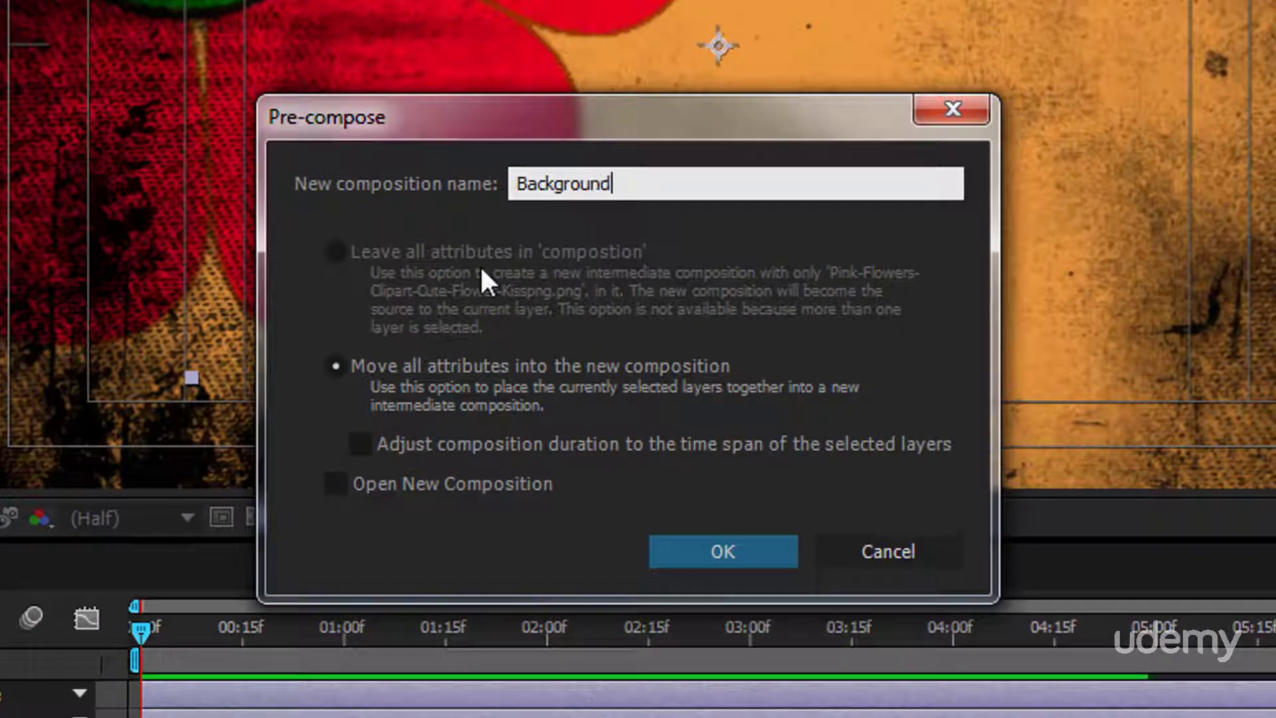
click(708, 562)
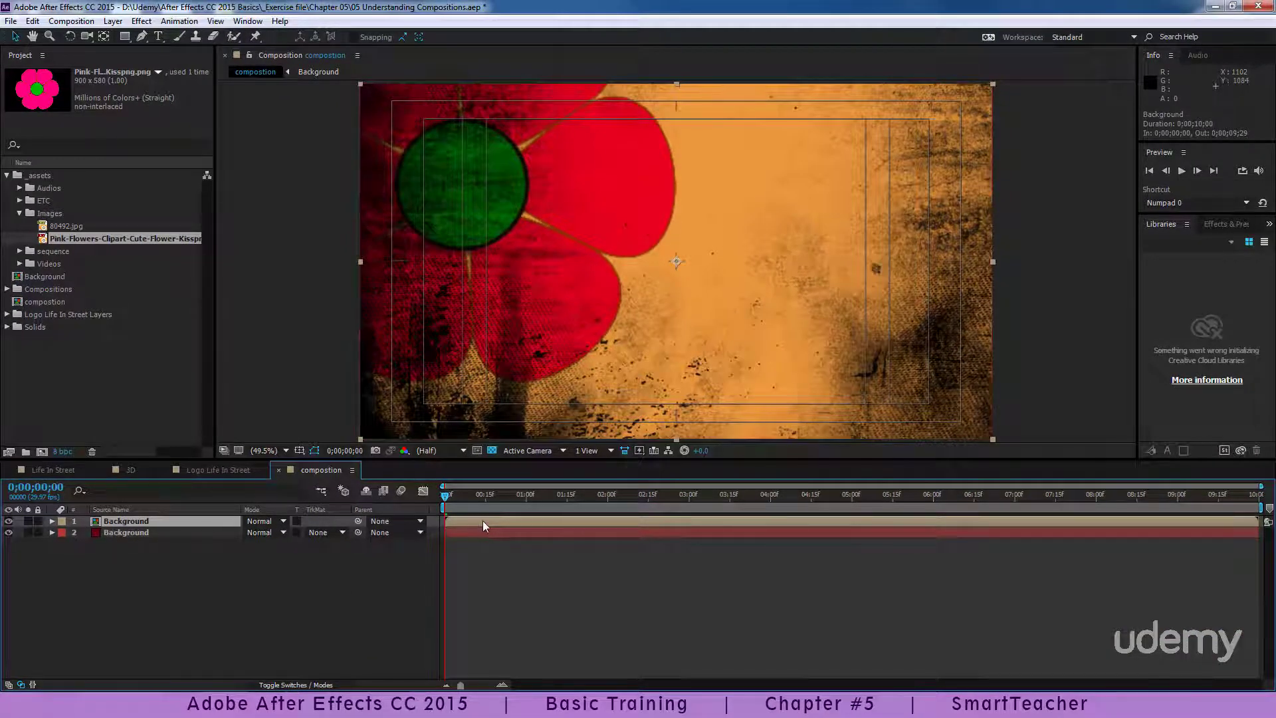
Step: Scrub through the Background pre-composition to 0;00;03;28, close it and save the project
double_click(169, 521)
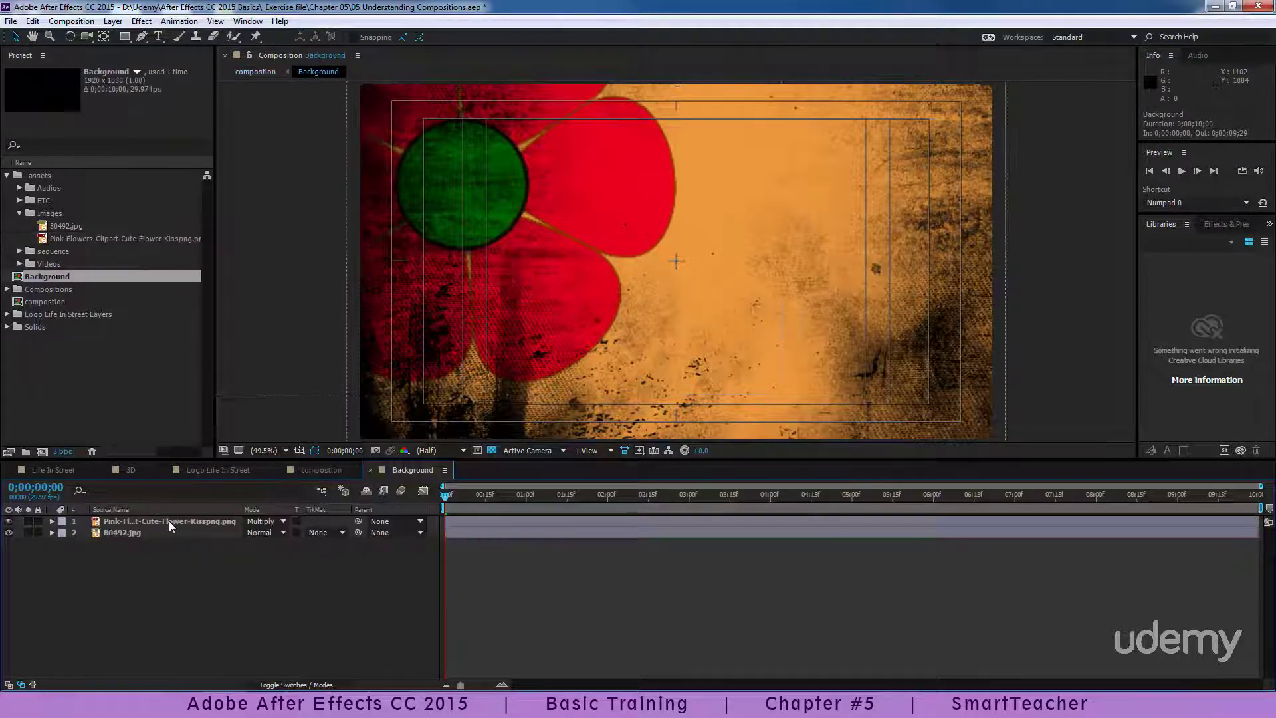
drag(487, 508, 760, 517)
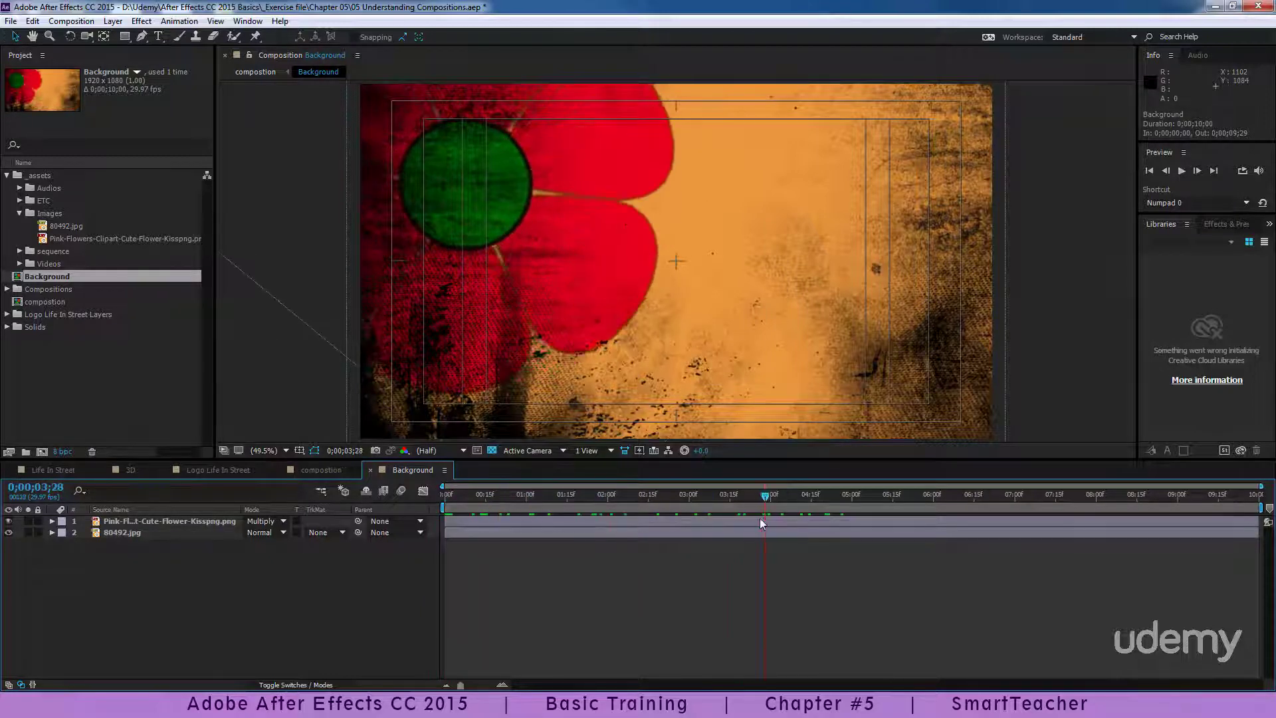
click(370, 470)
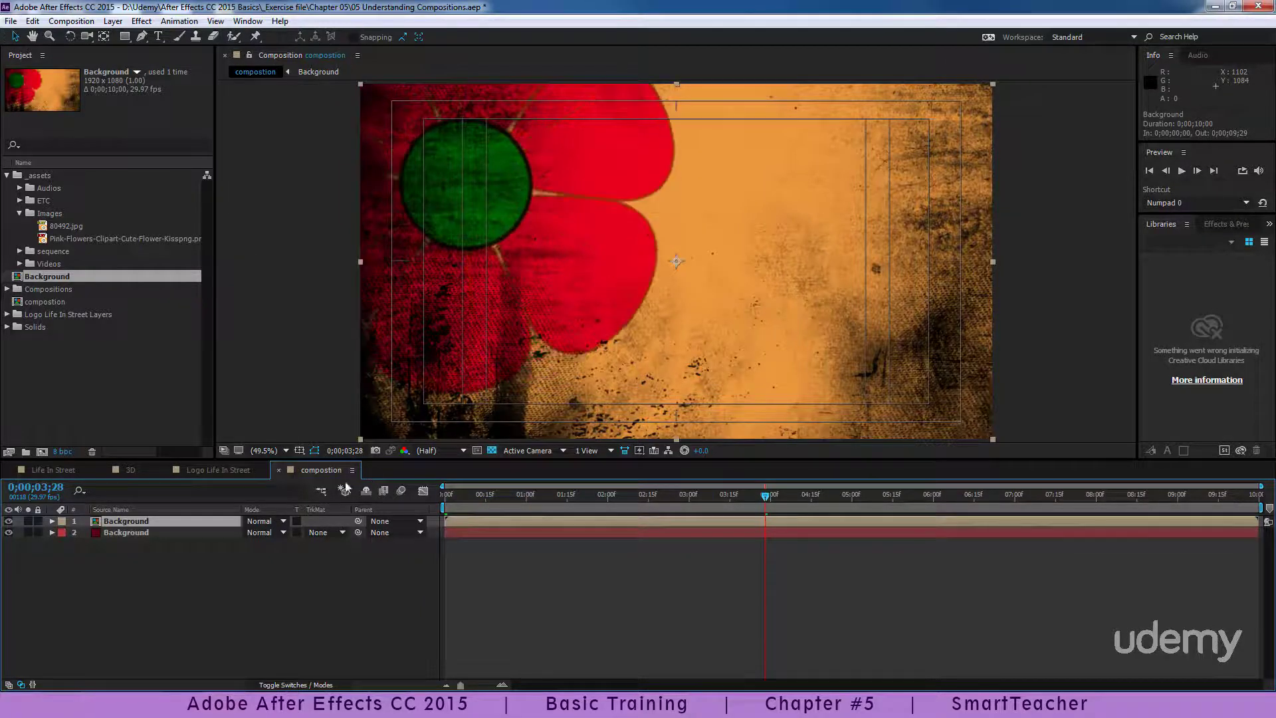
key(ctrl+s)
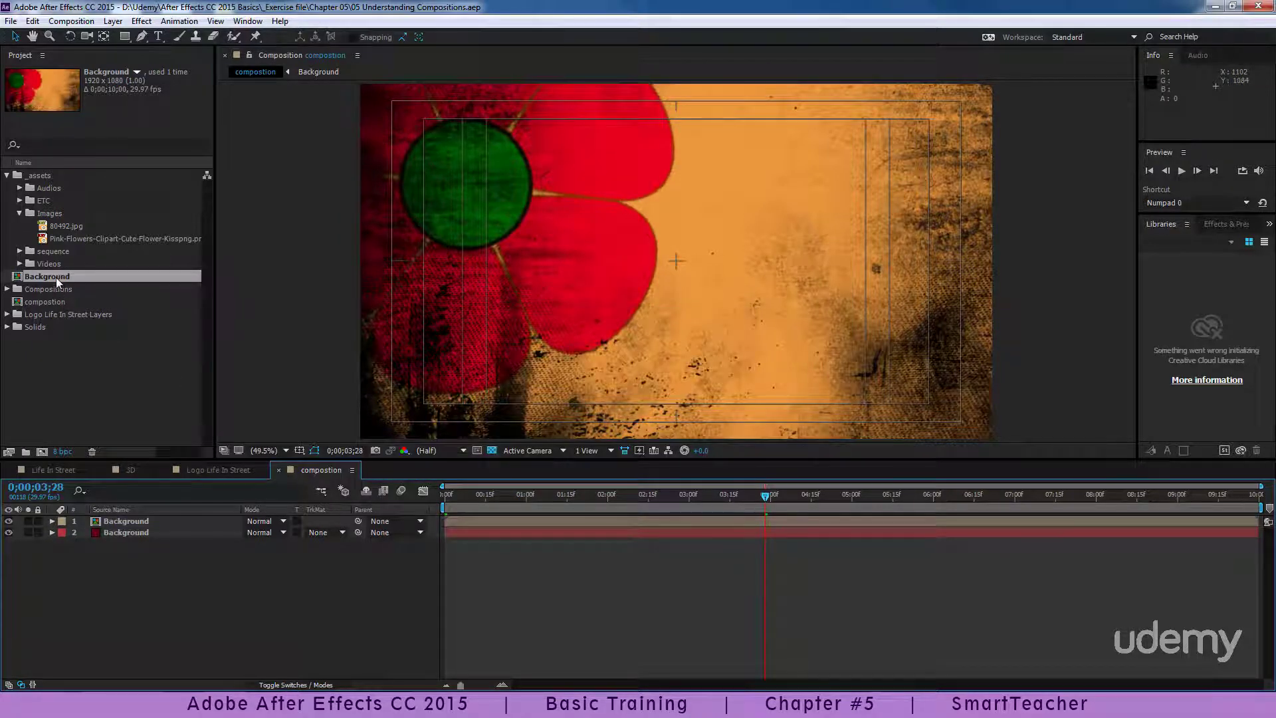
Step: Move the Background and "compostion" compositions into the Compositions folder and save the project with its folders collapsed
drag(56, 277, 64, 288)
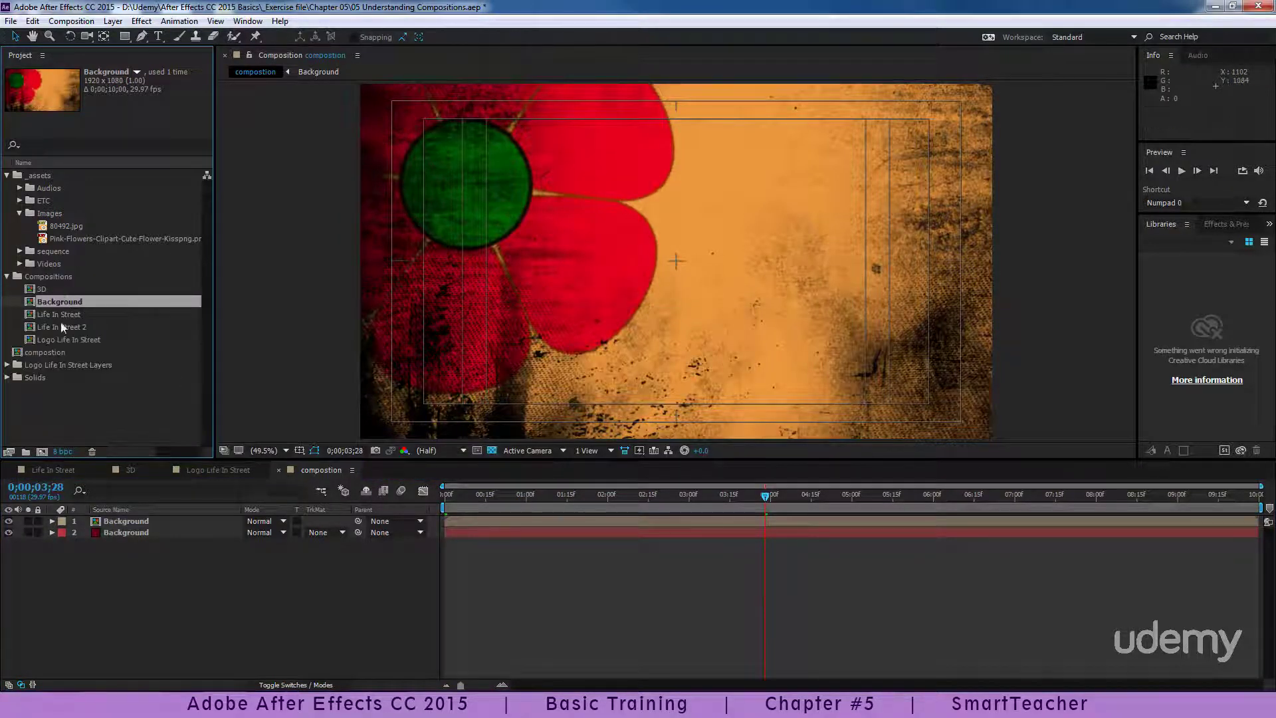
drag(45, 353, 59, 277)
click(7, 277)
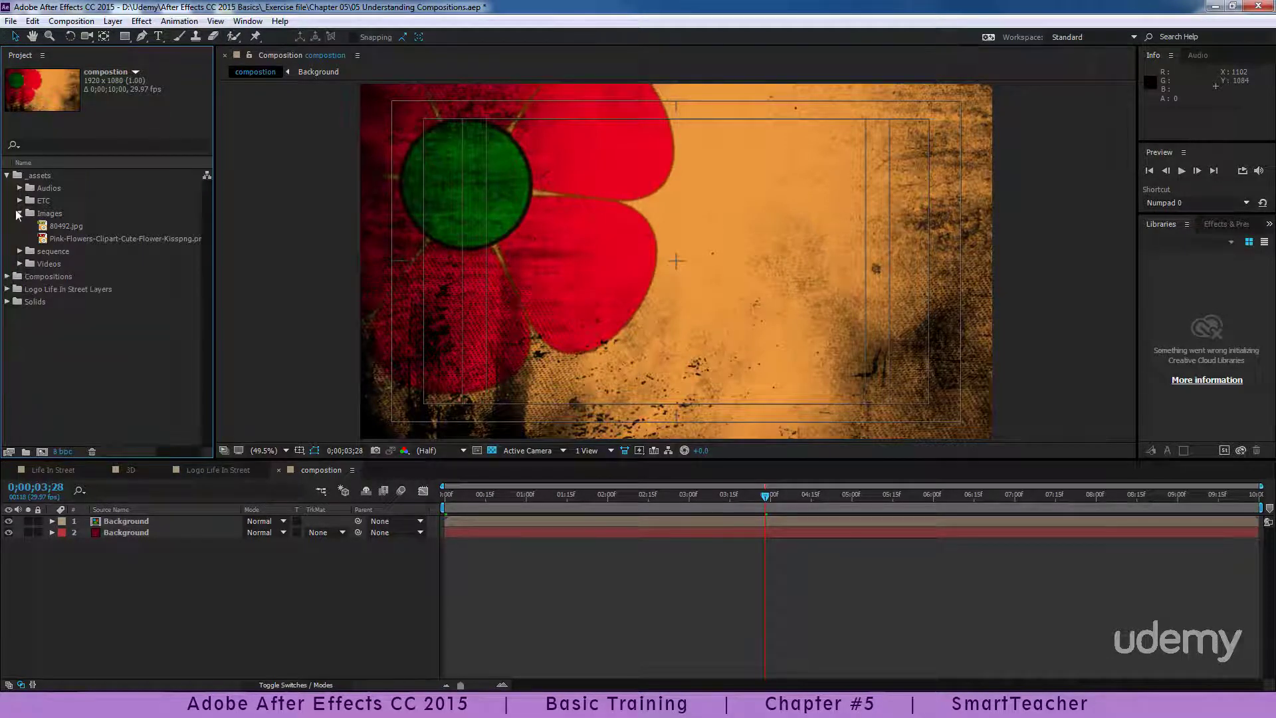
click(7, 175)
click(110, 301)
key(ctrl+s)
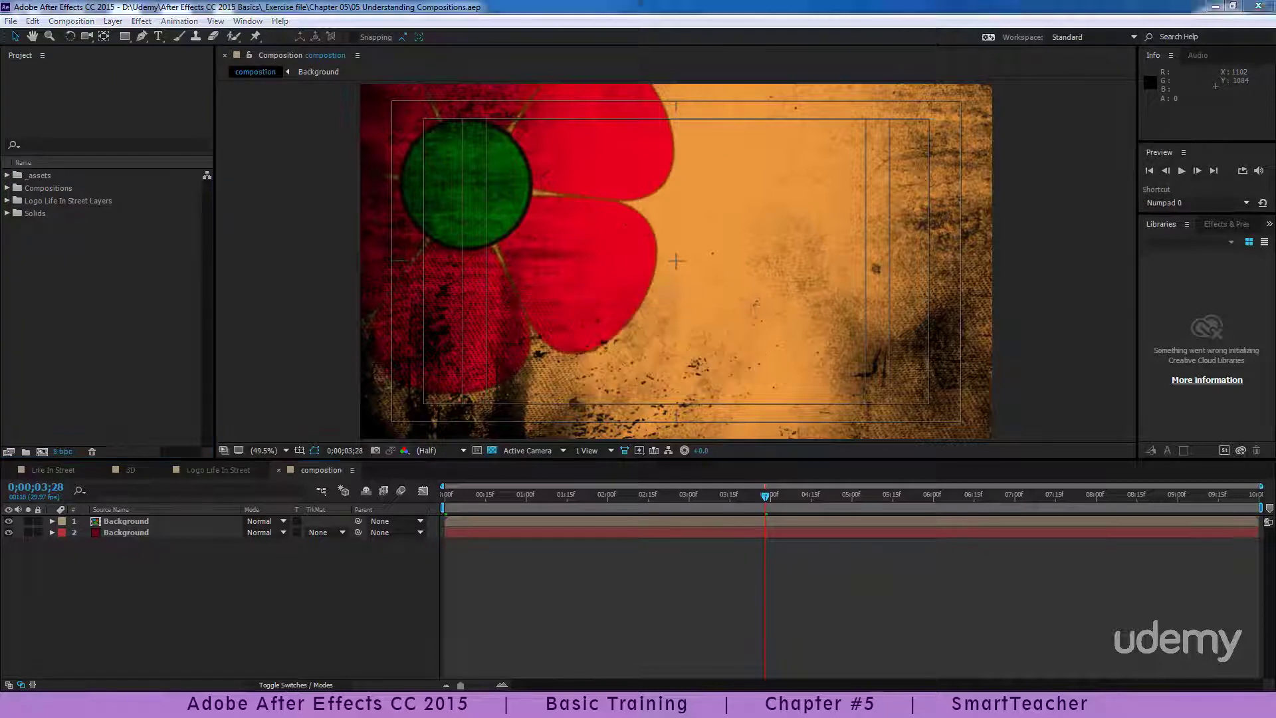
click(283, 605)
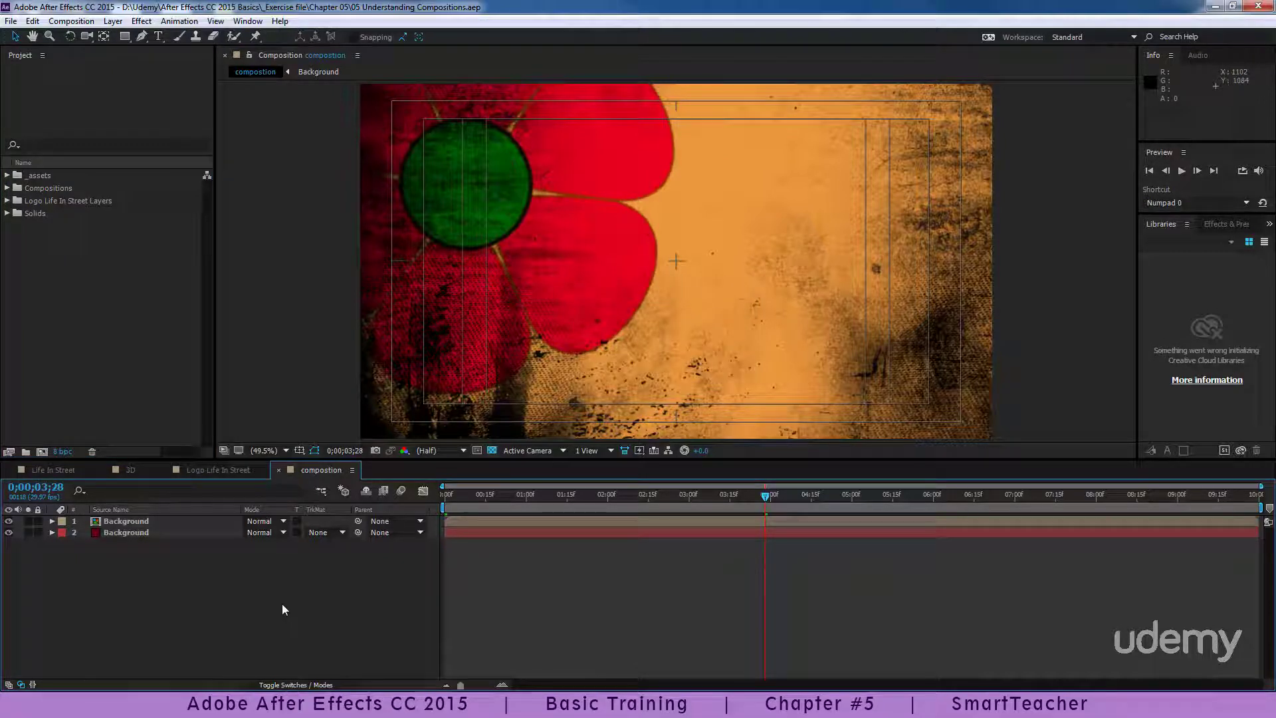